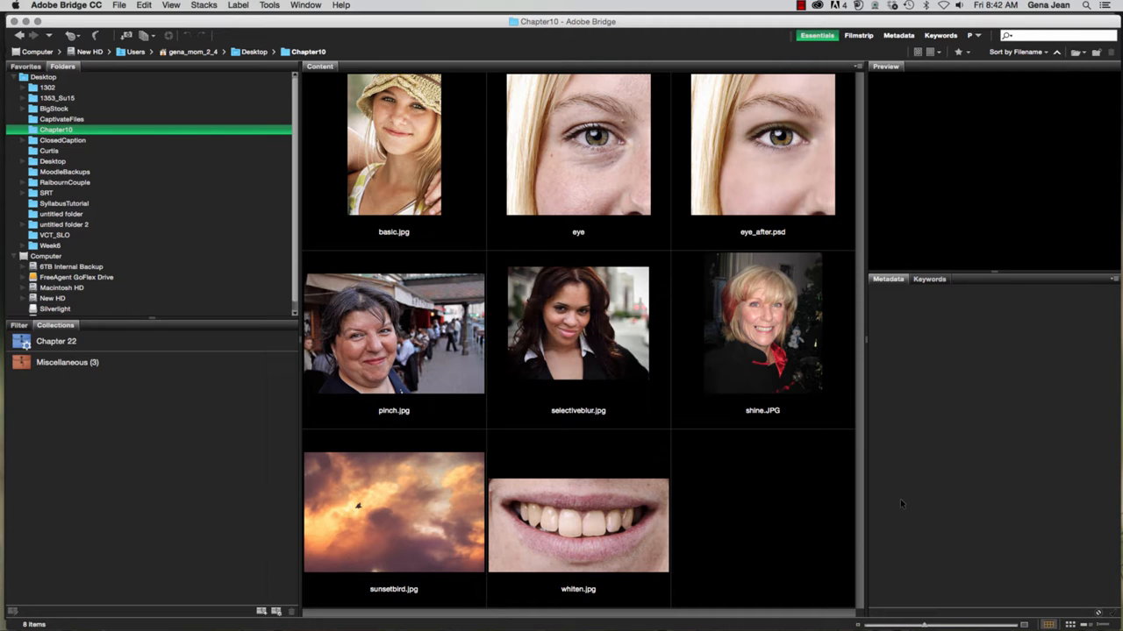
Step: Open basic.jpg from the Chapter10 folder in Photoshop and activate the Spot Healing Brush tool
{"action": "double_click", "coordinate": [395, 131]}
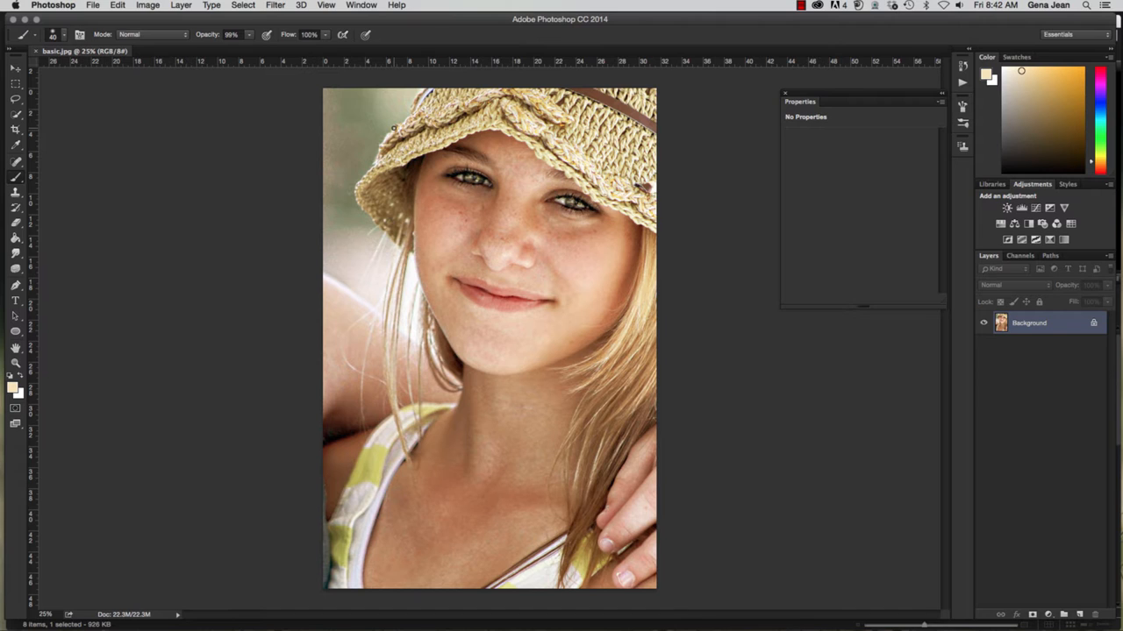
{"action": "left_click", "coordinate": [15, 165]}
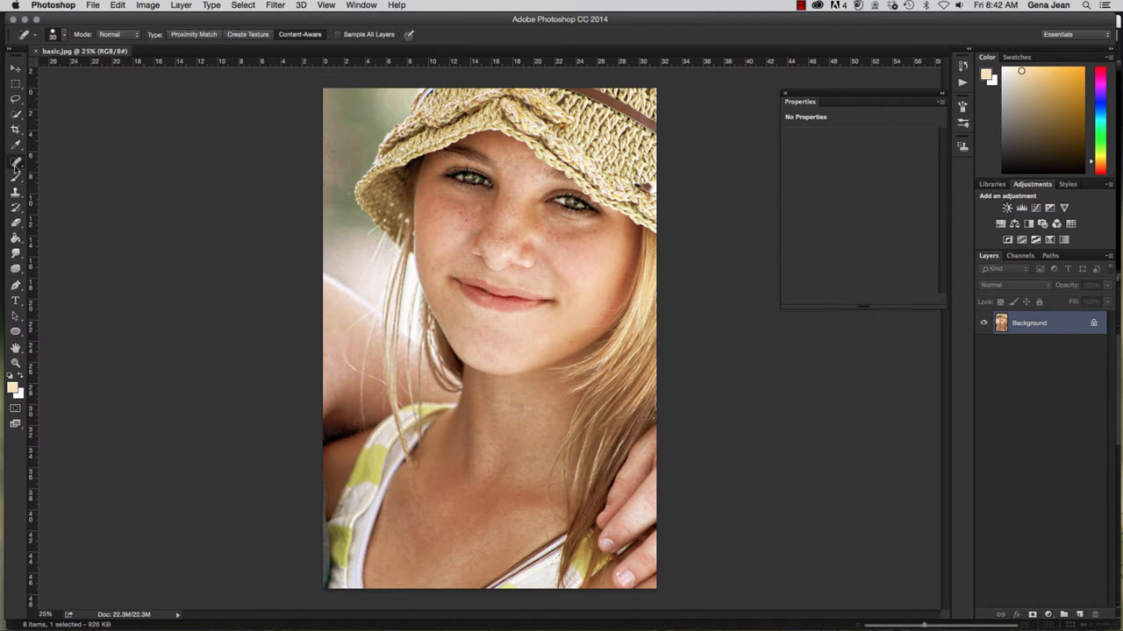
{"action": "right_click", "coordinate": [16, 168]}
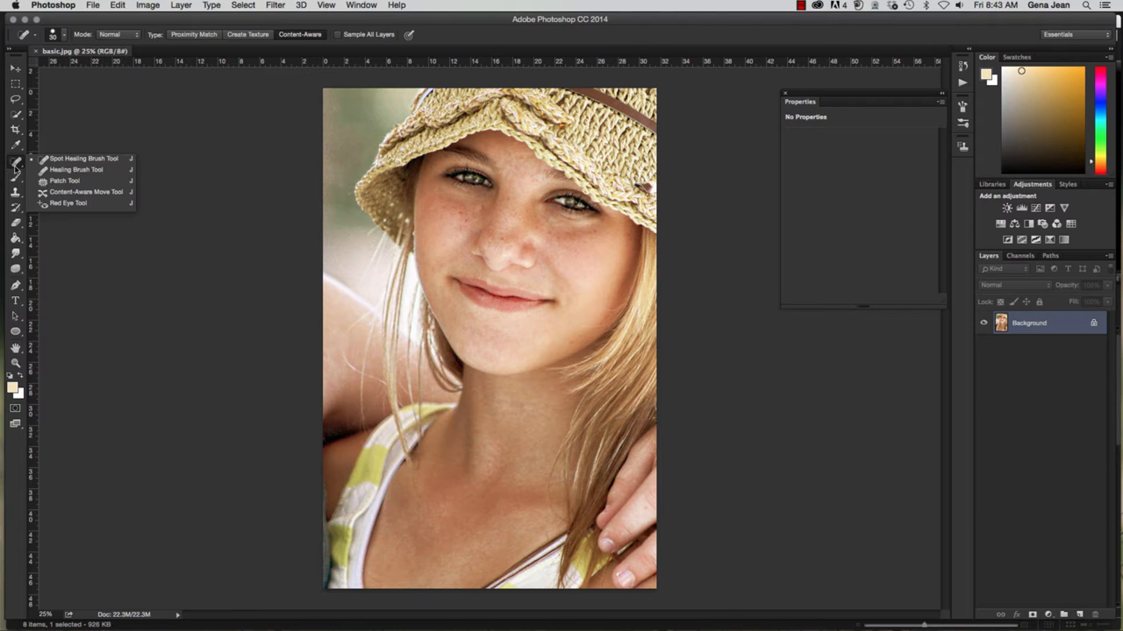
{"action": "left_click", "coordinate": [69, 163]}
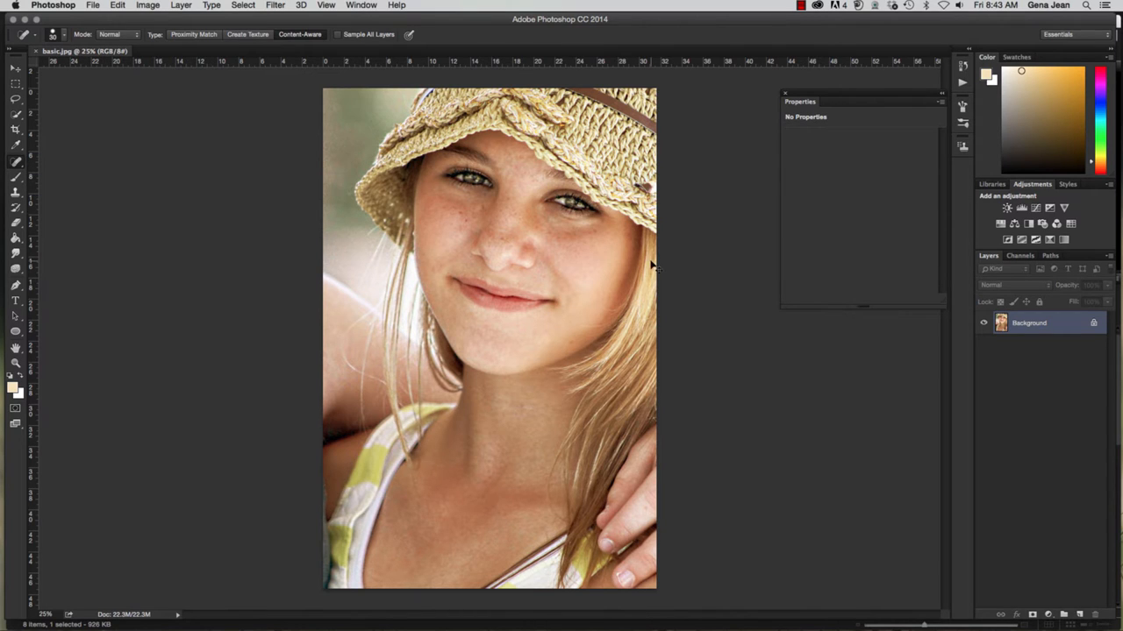
Step: Duplicate the background onto a new layer and set the Spot Healing Brush size to 60 px
{"action": "key", "text": "super+j"}
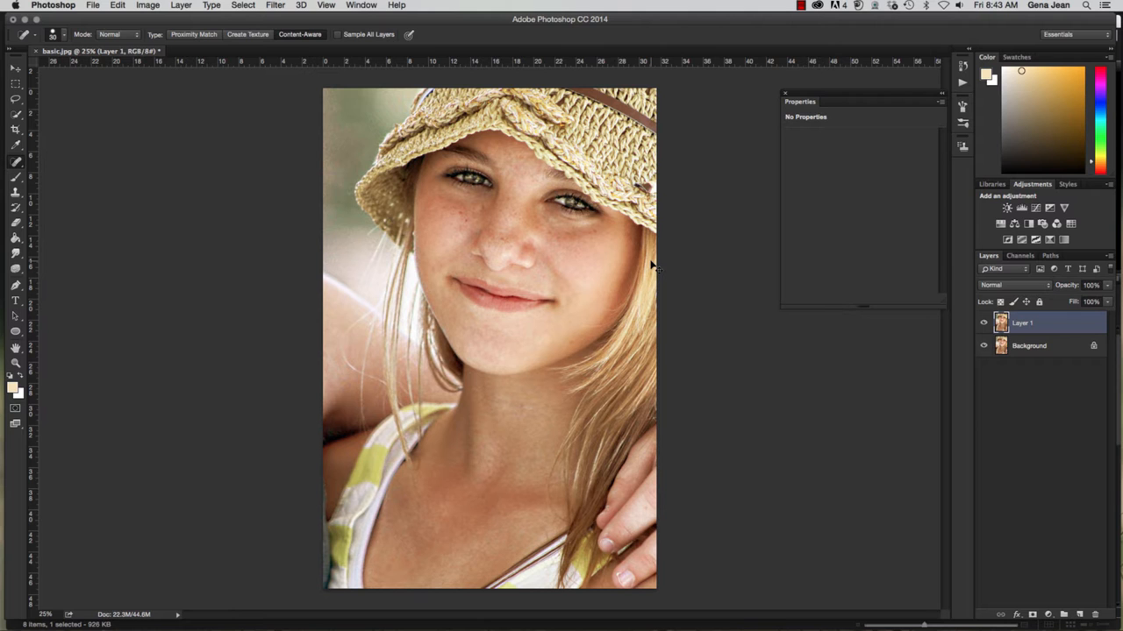
{"action": "key", "text": "super+equal"}
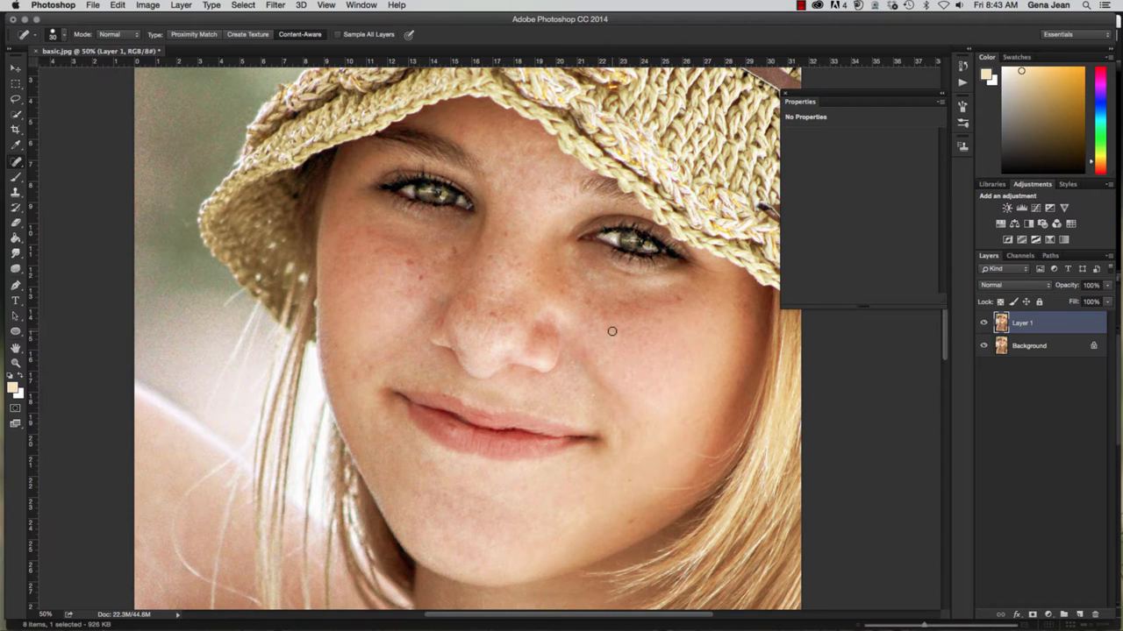
{"action": "key", "text": "bracketright"}
{"action": "key", "text": "bracketright"}
{"action": "key", "text": "bracketright"}
{"action": "key", "text": "bracketright"}
{"action": "key", "text": "bracketright"}
{"action": "key", "text": "bracketleft"}
{"action": "key", "text": "bracketleft"}
{"action": "key", "text": "bracketleft"}
{"action": "key", "text": "bracketleft"}
{"action": "left_click", "coordinate": [63, 39]}
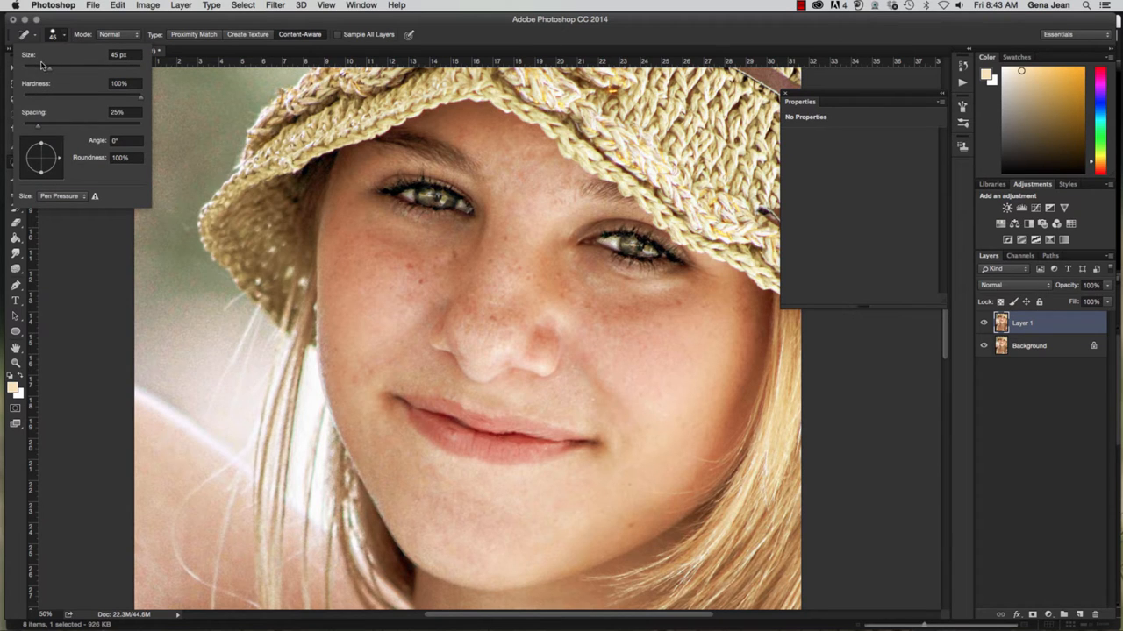
{"action": "left_click_drag", "start_coordinate": [49, 68], "coordinate": [58, 69]}
{"action": "left_click", "coordinate": [64, 39]}
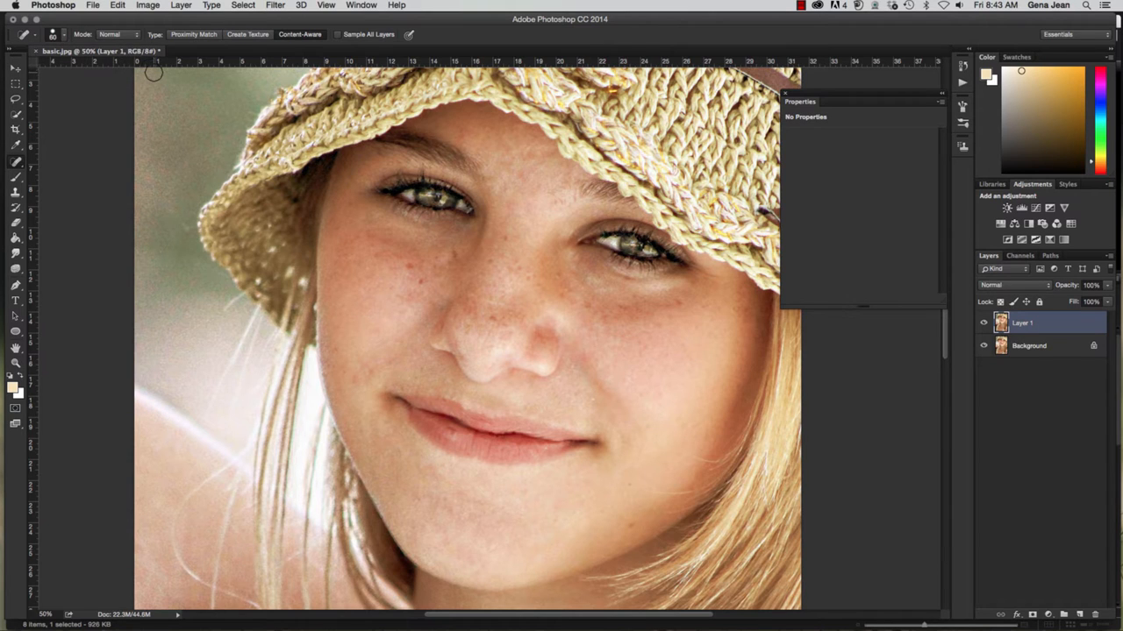
Step: Keep the Spot Healing Brush mode at Normal and try the healing types, finishing on Content-Aware
{"action": "left_click", "coordinate": [133, 36]}
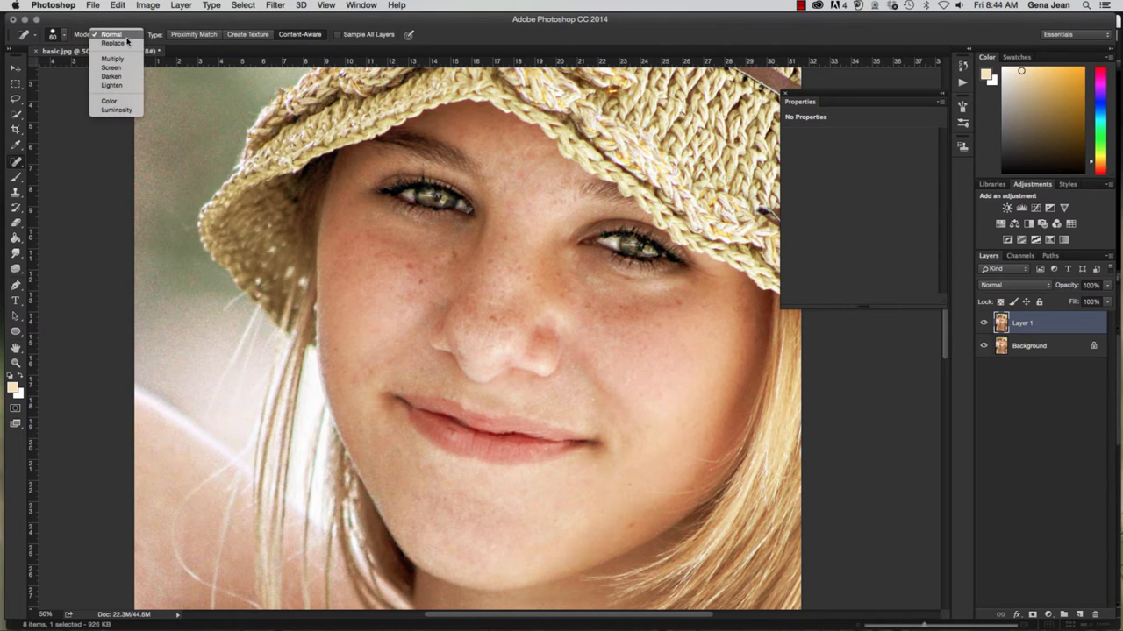
{"action": "left_click", "coordinate": [127, 39]}
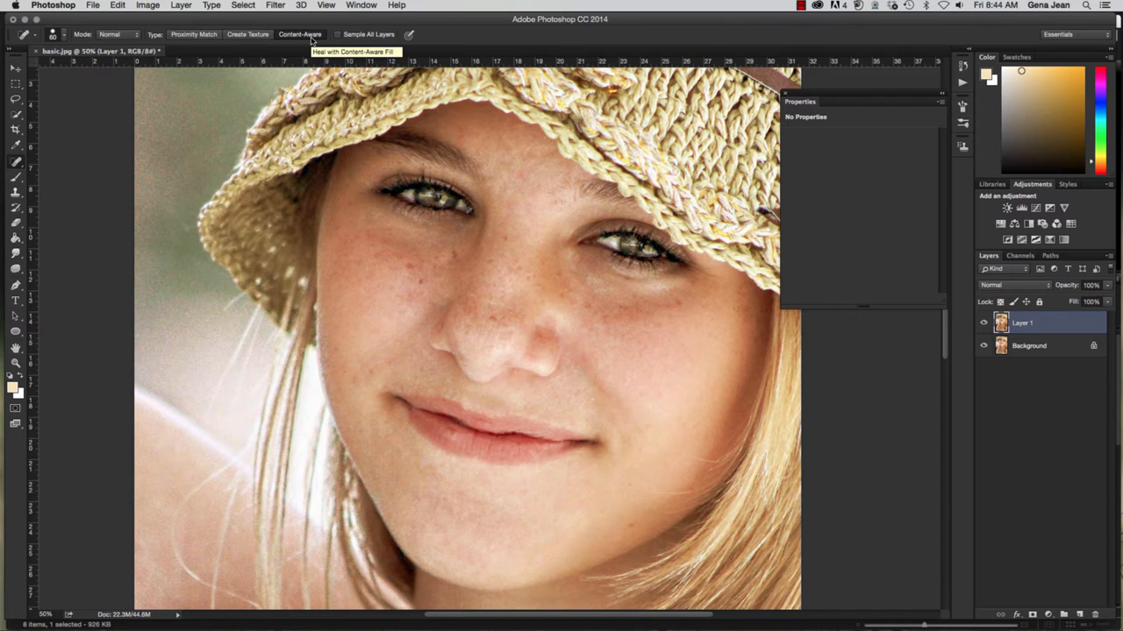
{"action": "left_click", "coordinate": [204, 39]}
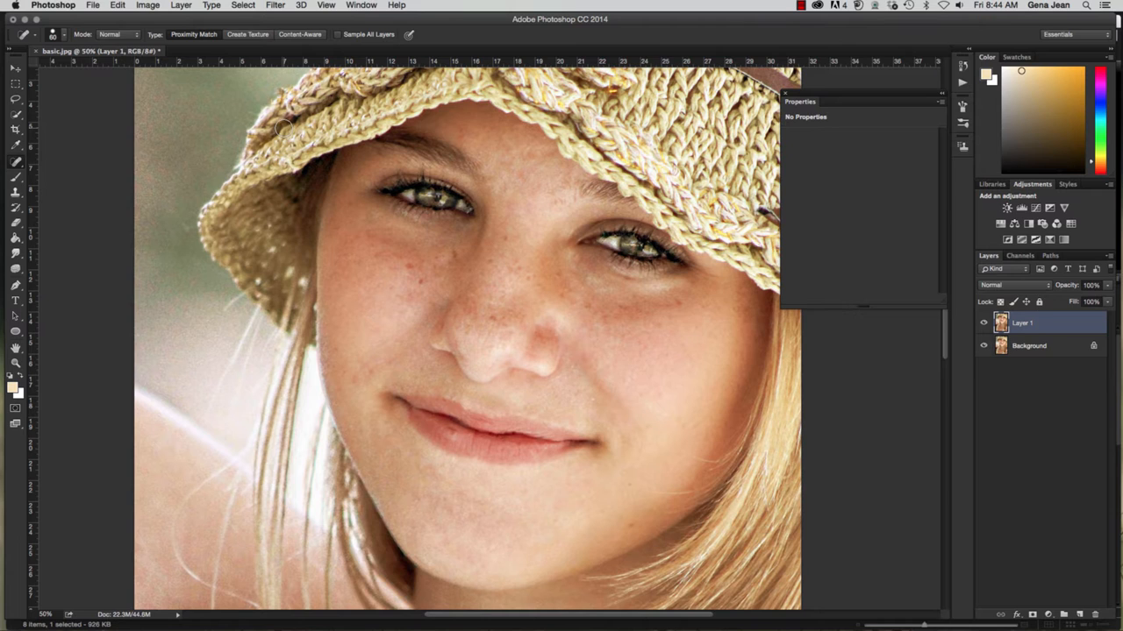
{"action": "left_click", "coordinate": [249, 36]}
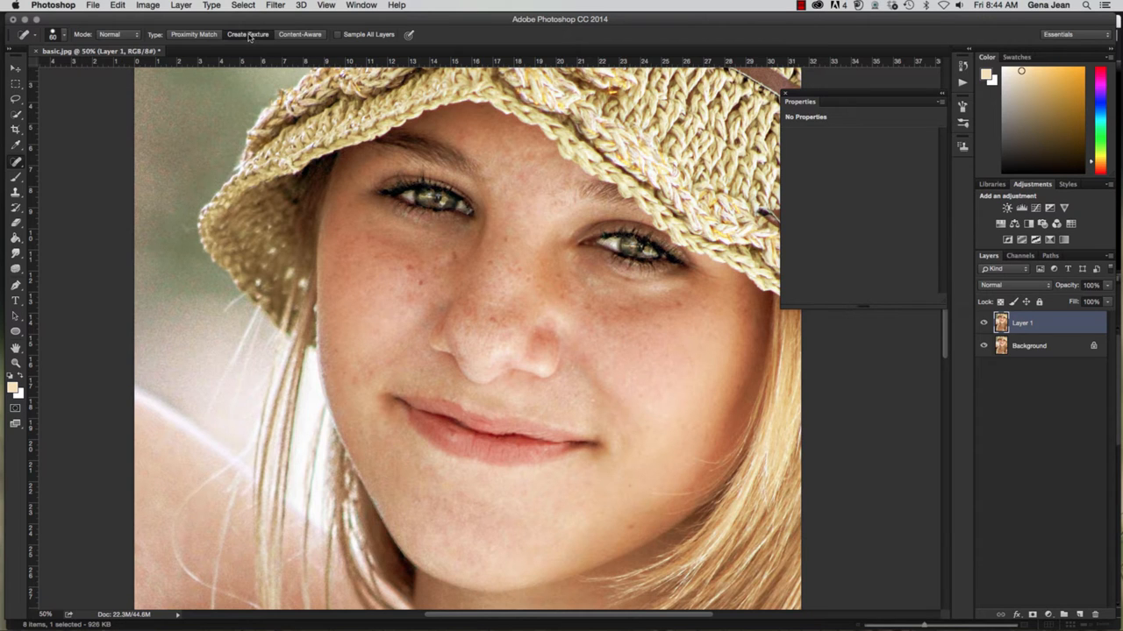
{"action": "left_click", "coordinate": [299, 36]}
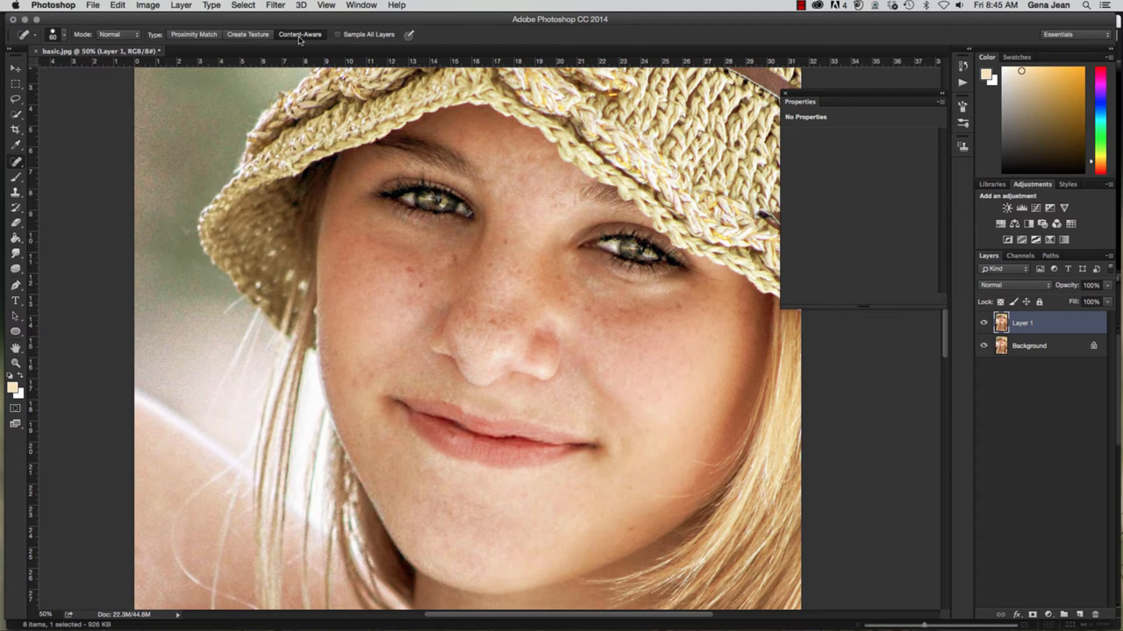
Step: Paint over the stray hair strands below the hat brim with the Spot Healing Brush
{"action": "mouse_move", "coordinate": [236, 305]}
{"action": "left_mouse_down"}
{"action": "mouse_move", "coordinate": [211, 317]}
{"action": "mouse_move", "coordinate": [237, 305]}
{"action": "left_mouse_up"}
{"action": "left_click_drag", "start_coordinate": [242, 334], "coordinate": [209, 414]}
{"action": "mouse_move", "coordinate": [254, 339]}
{"action": "left_mouse_down"}
{"action": "mouse_move", "coordinate": [235, 400]}
{"action": "mouse_move", "coordinate": [243, 340]}
{"action": "mouse_move", "coordinate": [233, 396]}
{"action": "mouse_move", "coordinate": [228, 377]}
{"action": "mouse_move", "coordinate": [237, 407]}
{"action": "left_mouse_up"}
{"action": "left_click_drag", "start_coordinate": [252, 316], "coordinate": [251, 355]}
{"action": "mouse_move", "coordinate": [251, 314]}
{"action": "left_mouse_down"}
{"action": "mouse_move", "coordinate": [245, 373]}
{"action": "mouse_move", "coordinate": [261, 366]}
{"action": "mouse_move", "coordinate": [264, 334]}
{"action": "left_mouse_up"}
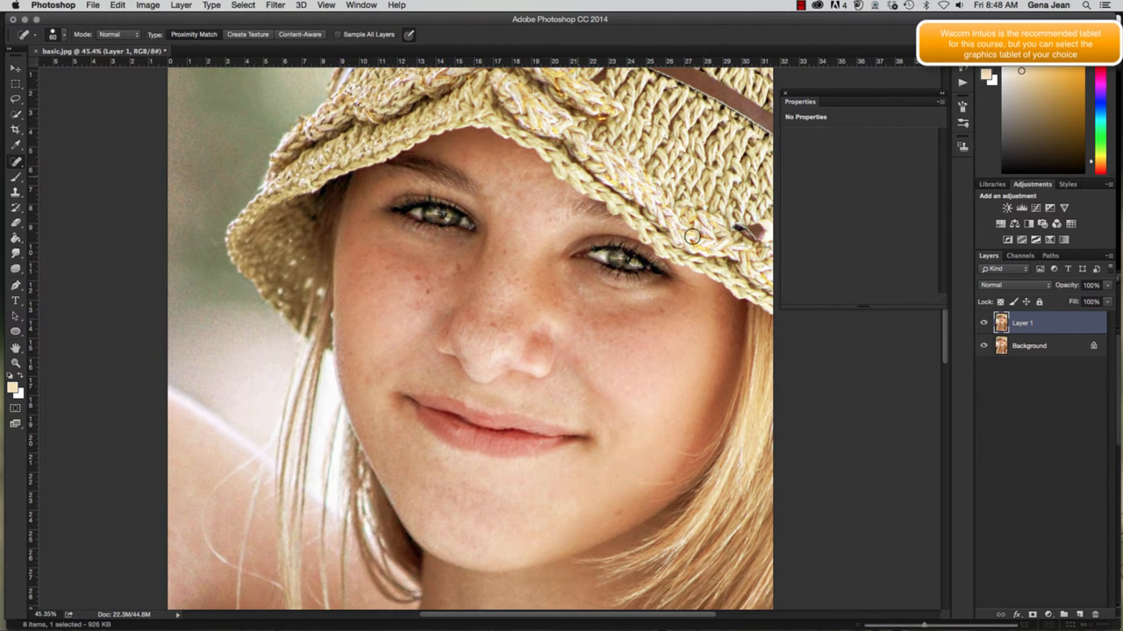
Step: Heal the freckles and marks beneath the eye on the image's right side with the Spot Healing Brush
{"action": "left_click", "coordinate": [664, 312]}
{"action": "left_click", "coordinate": [663, 312]}
{"action": "left_click", "coordinate": [685, 314]}
{"action": "left_click", "coordinate": [686, 314]}
{"action": "left_click", "coordinate": [642, 332]}
{"action": "scroll", "coordinate": [636, 331], "scroll_direction": "down", "scroll_amount": 1}
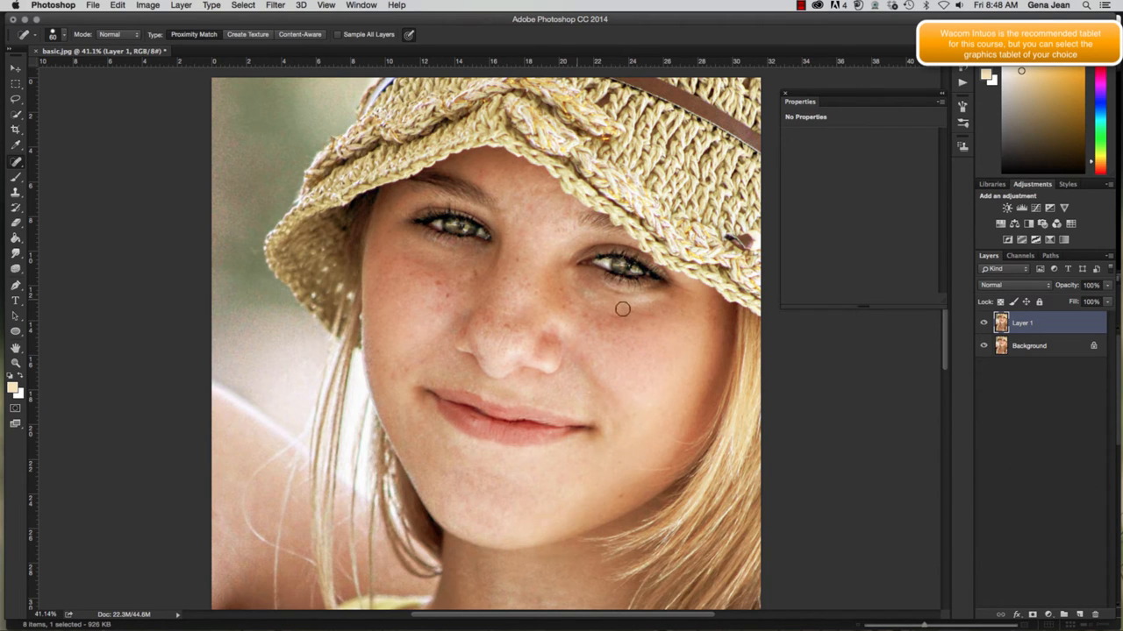
{"action": "mouse_move", "coordinate": [586, 294]}
{"action": "left_mouse_down"}
{"action": "mouse_move", "coordinate": [614, 297]}
{"action": "mouse_move", "coordinate": [612, 313]}
{"action": "mouse_move", "coordinate": [640, 331]}
{"action": "mouse_move", "coordinate": [644, 310]}
{"action": "left_mouse_up"}
{"action": "left_click", "coordinate": [663, 316]}
Step: Heal the freckles on the image's left cheek, the nose bridge and beside the mouth with the Spot Healing Brush
{"action": "left_click", "coordinate": [433, 284]}
{"action": "left_click", "coordinate": [439, 284]}
{"action": "left_click", "coordinate": [443, 282]}
{"action": "left_click", "coordinate": [447, 296]}
{"action": "left_click", "coordinate": [477, 273]}
{"action": "left_click", "coordinate": [516, 261]}
{"action": "left_click", "coordinate": [604, 441]}
{"action": "left_click", "coordinate": [394, 375]}
{"action": "left_click", "coordinate": [404, 370]}
{"action": "left_click", "coordinate": [400, 370]}
Step: Heal the spots on the forehead and between the eyebrows, plus one mark below the image's left eye
{"action": "left_click", "coordinate": [522, 182]}
{"action": "left_click", "coordinate": [533, 186]}
{"action": "left_click", "coordinate": [535, 194]}
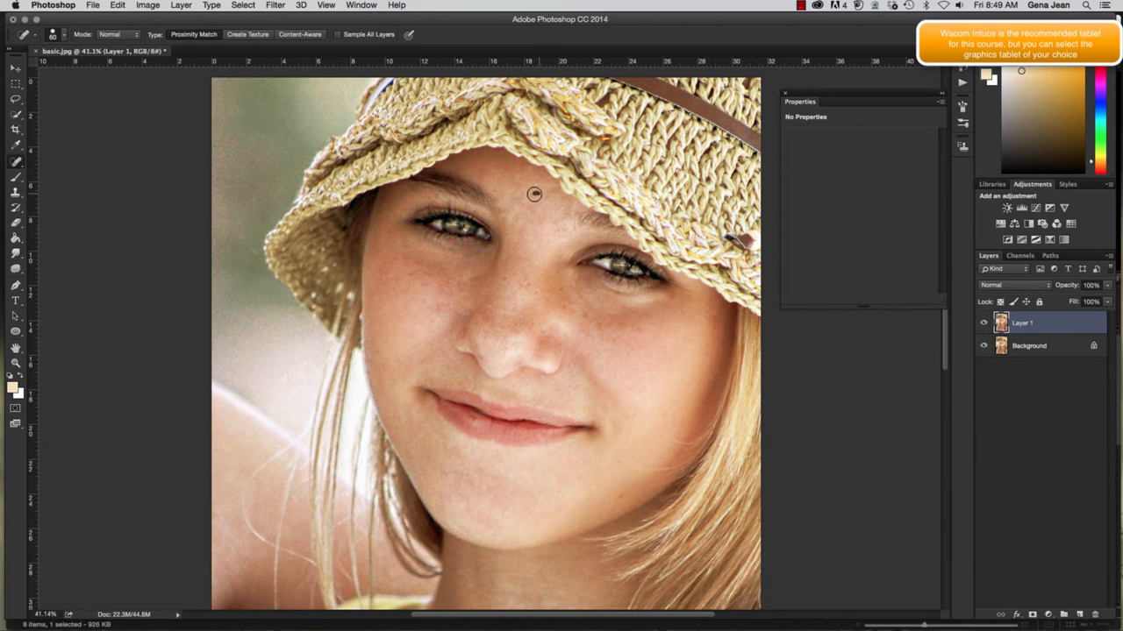
{"action": "left_click", "coordinate": [522, 181]}
{"action": "left_click", "coordinate": [535, 186]}
{"action": "left_click", "coordinate": [522, 187]}
{"action": "left_click", "coordinate": [557, 228]}
{"action": "left_click", "coordinate": [568, 234]}
{"action": "left_click", "coordinate": [565, 212]}
{"action": "left_click", "coordinate": [561, 221]}
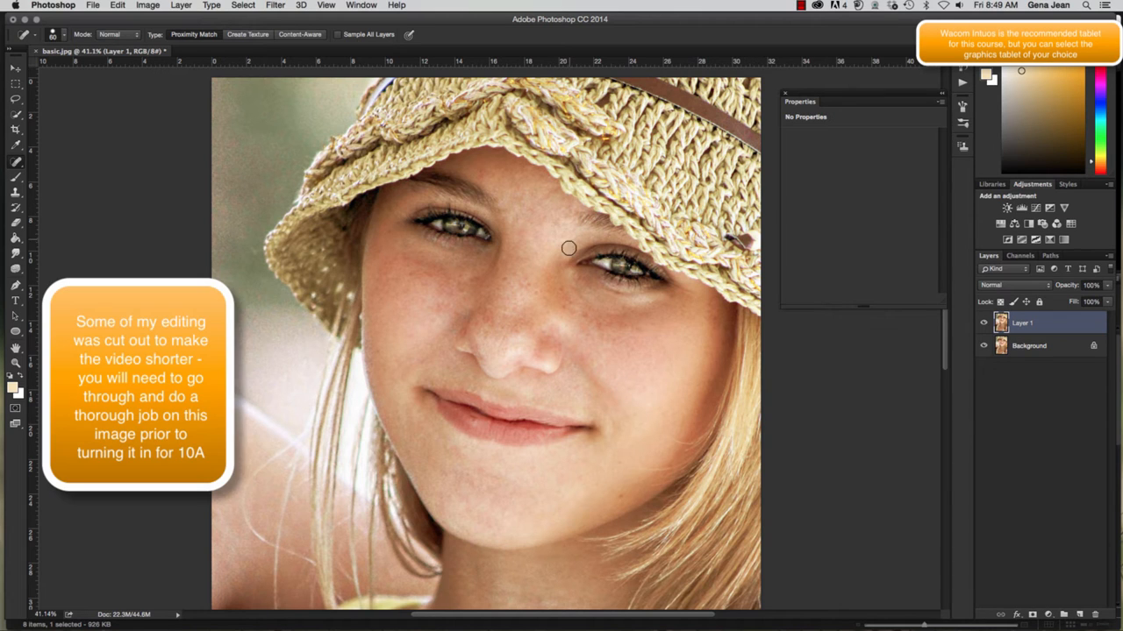
{"action": "left_click", "coordinate": [530, 210]}
{"action": "left_click", "coordinate": [406, 256]}
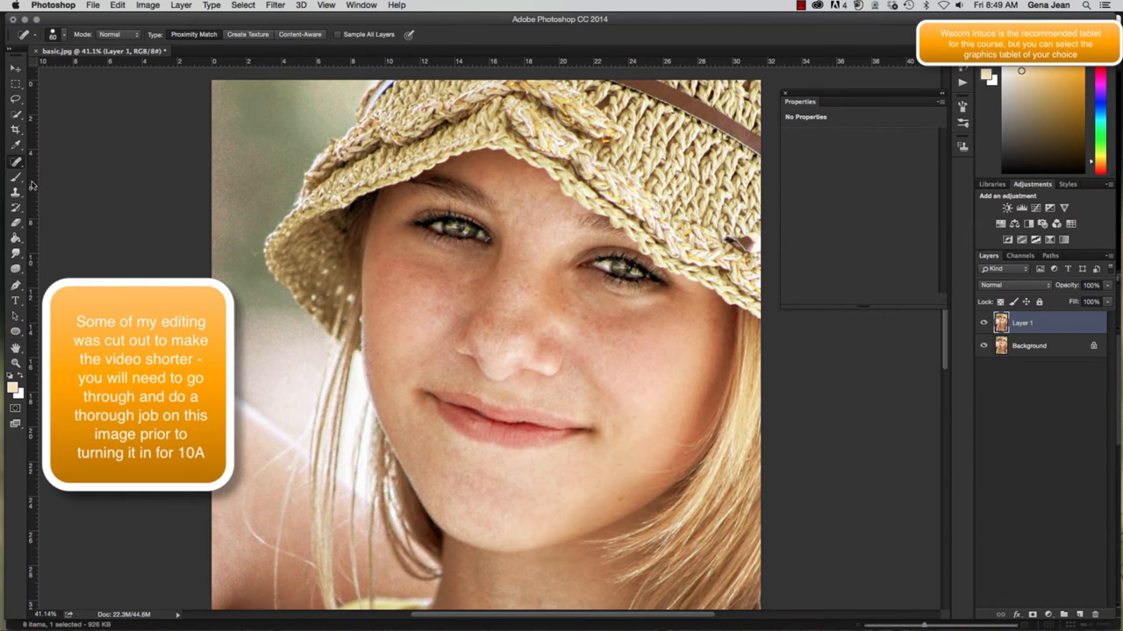
Step: Activate the Healing Brush with Normal mode and Sampled source, turn on Aligned, and keep sampling on Current Layer
{"action": "left_click", "coordinate": [15, 163]}
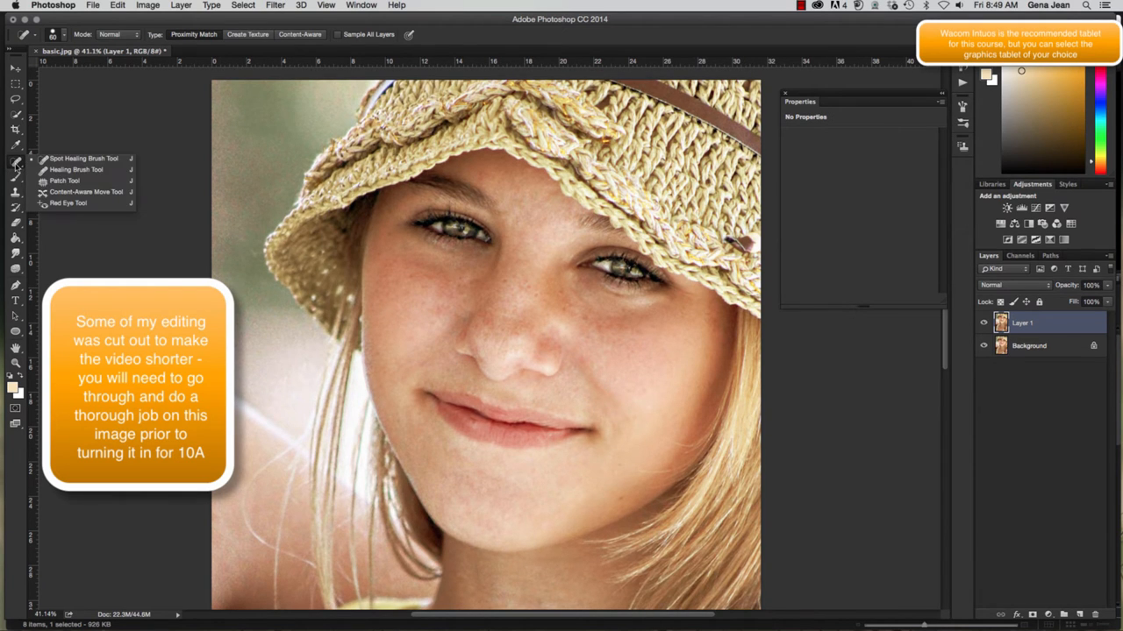
{"action": "left_click", "coordinate": [73, 170]}
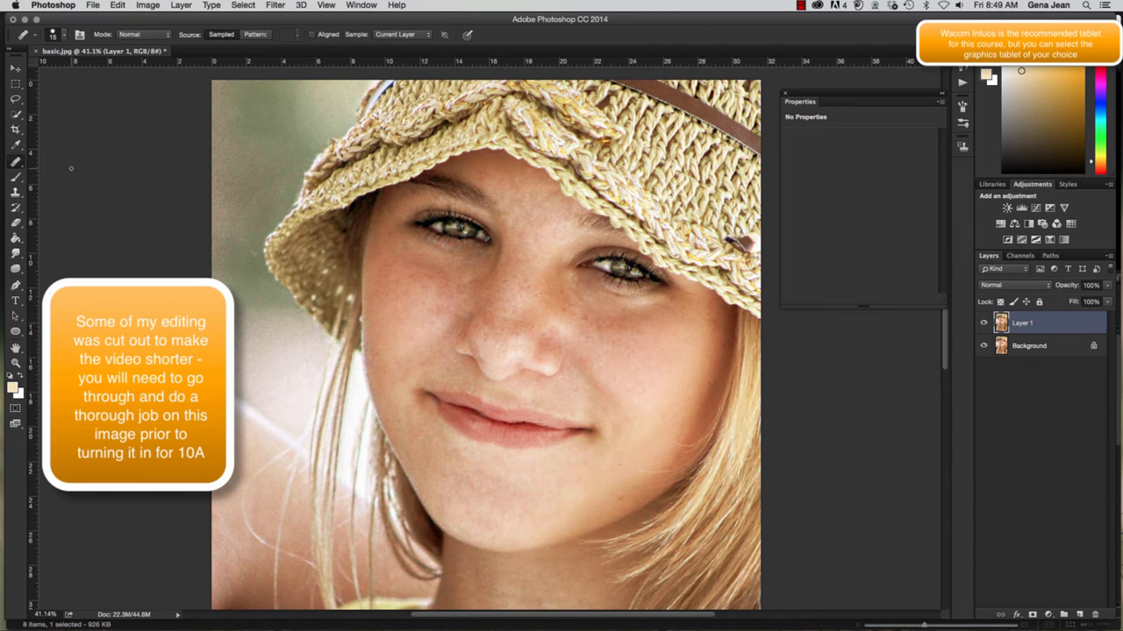
{"action": "left_click", "coordinate": [156, 39]}
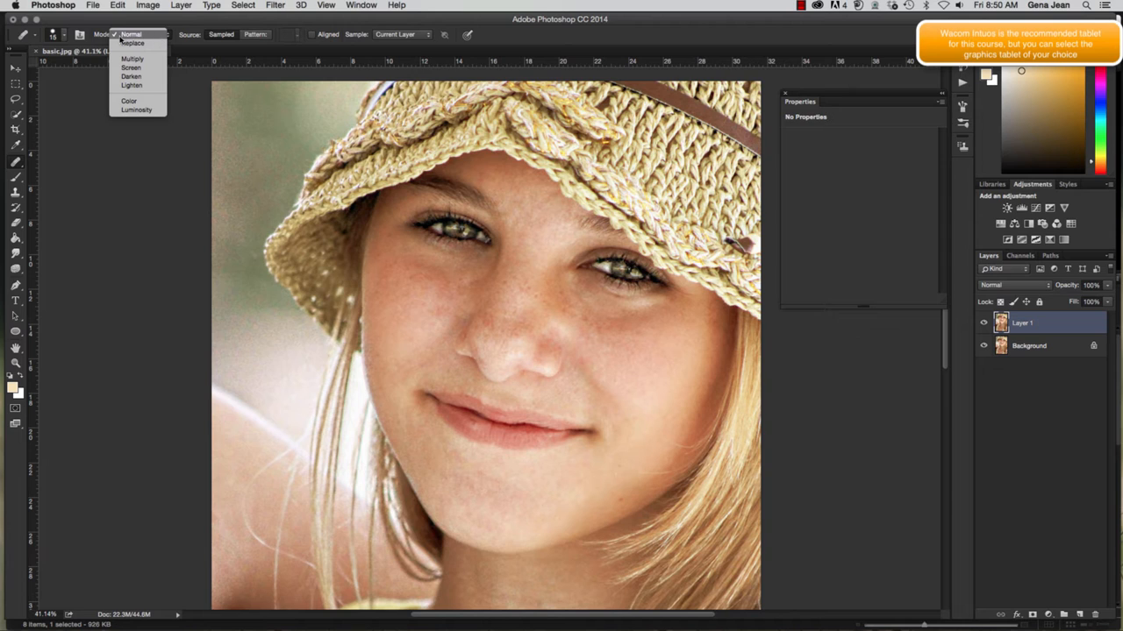
{"action": "left_click", "coordinate": [64, 39]}
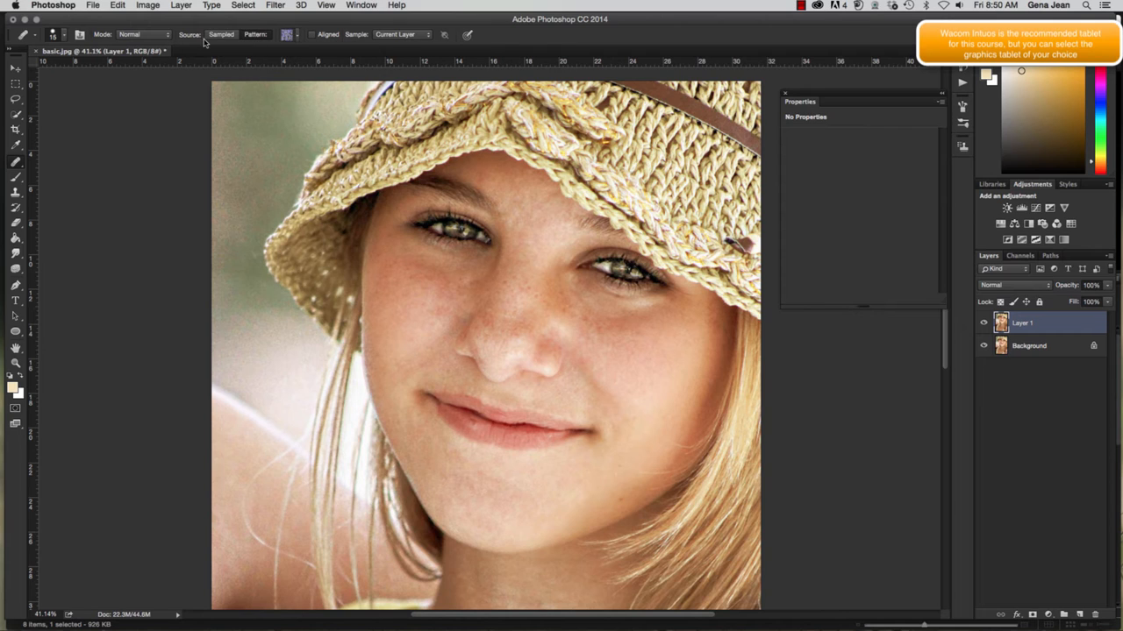
{"action": "left_click", "coordinate": [252, 37]}
{"action": "left_click", "coordinate": [229, 38]}
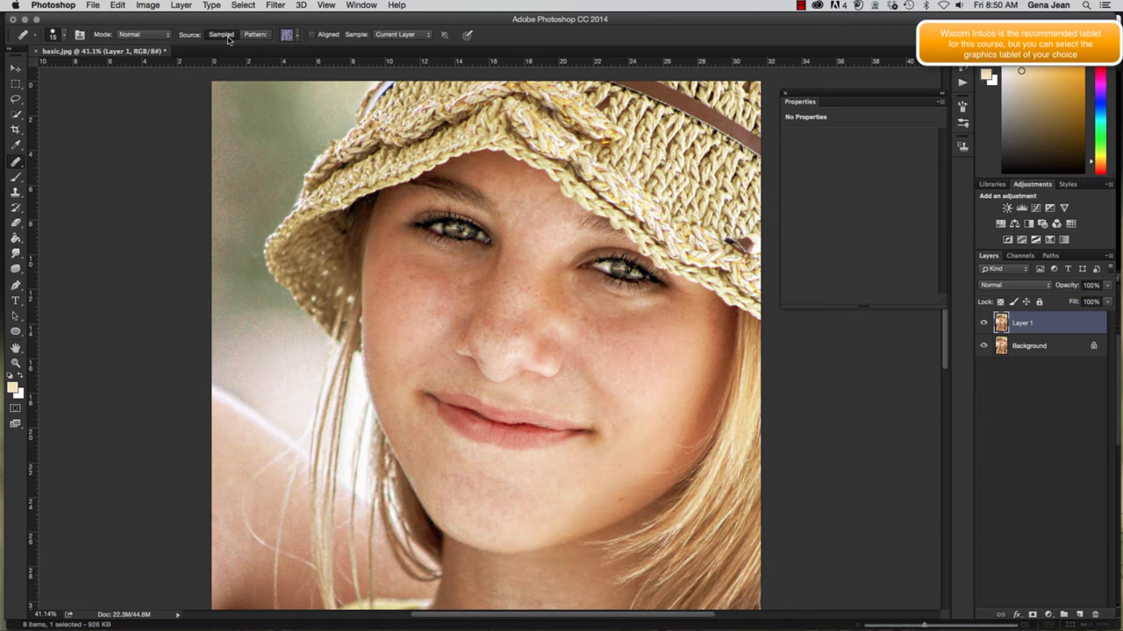
{"action": "left_click", "coordinate": [313, 37]}
{"action": "left_click", "coordinate": [404, 37]}
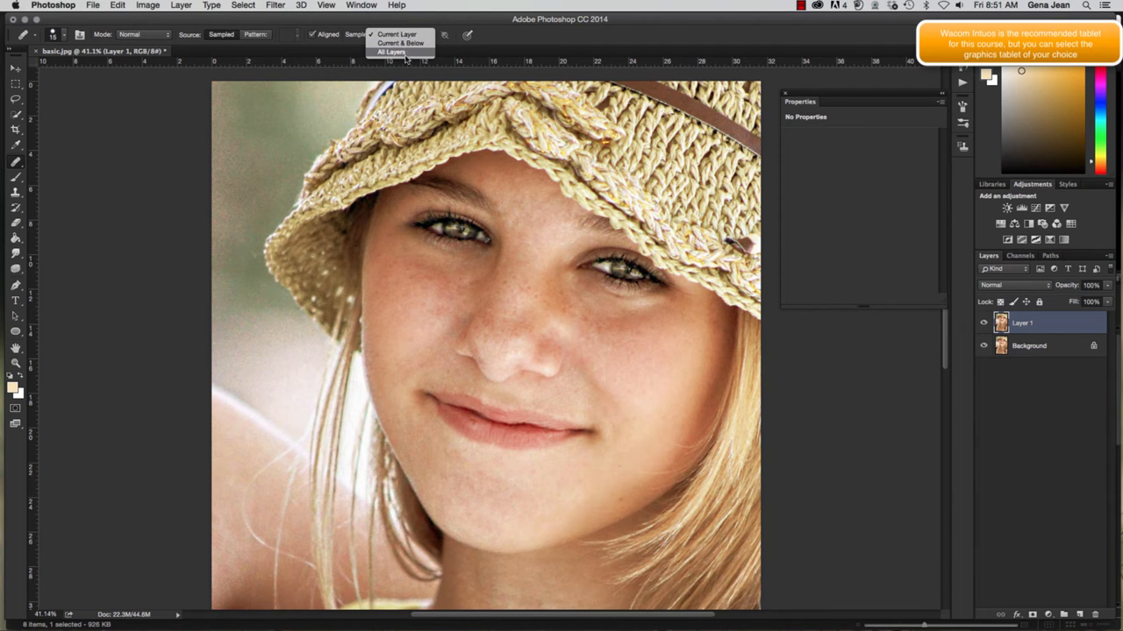
{"action": "left_click", "coordinate": [457, 42]}
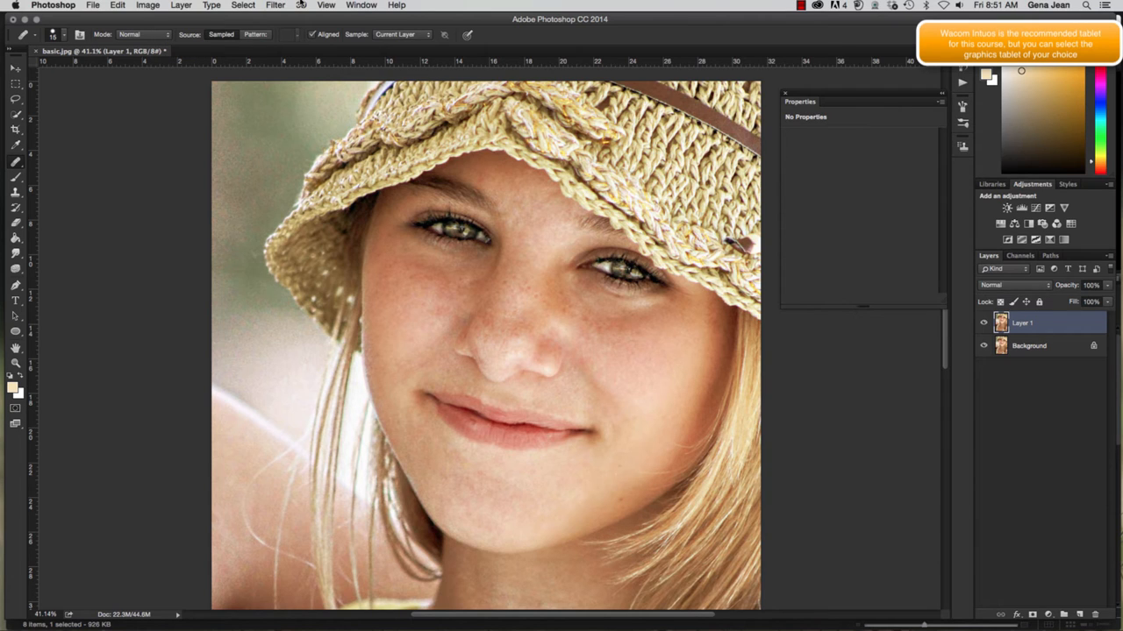
{"action": "left_click", "coordinate": [163, 34]}
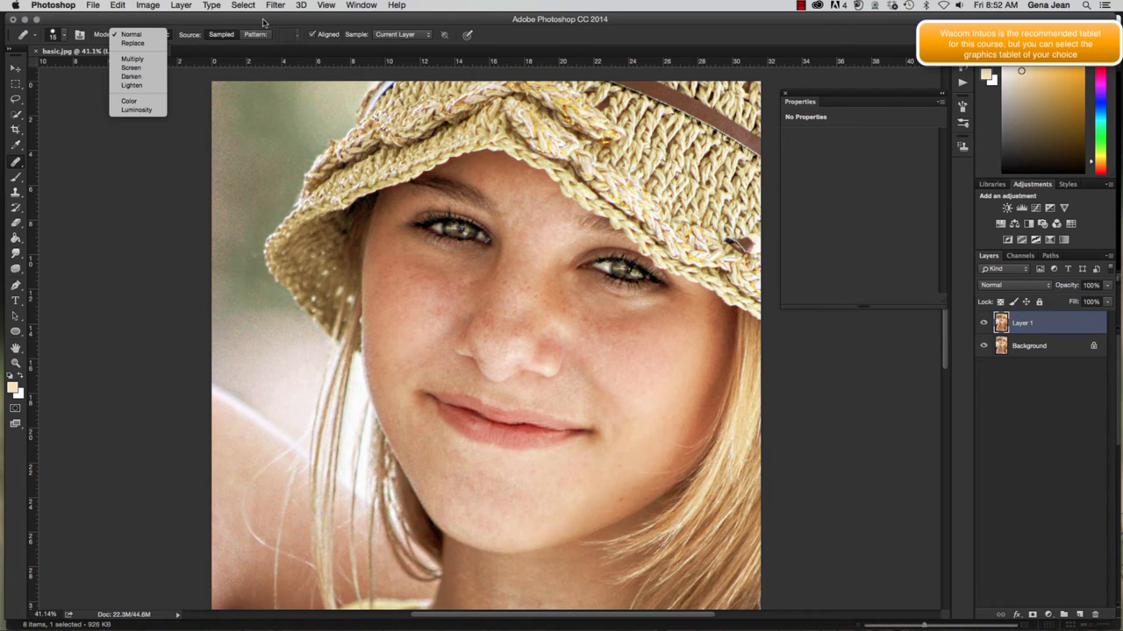
{"action": "left_click", "coordinate": [601, 36]}
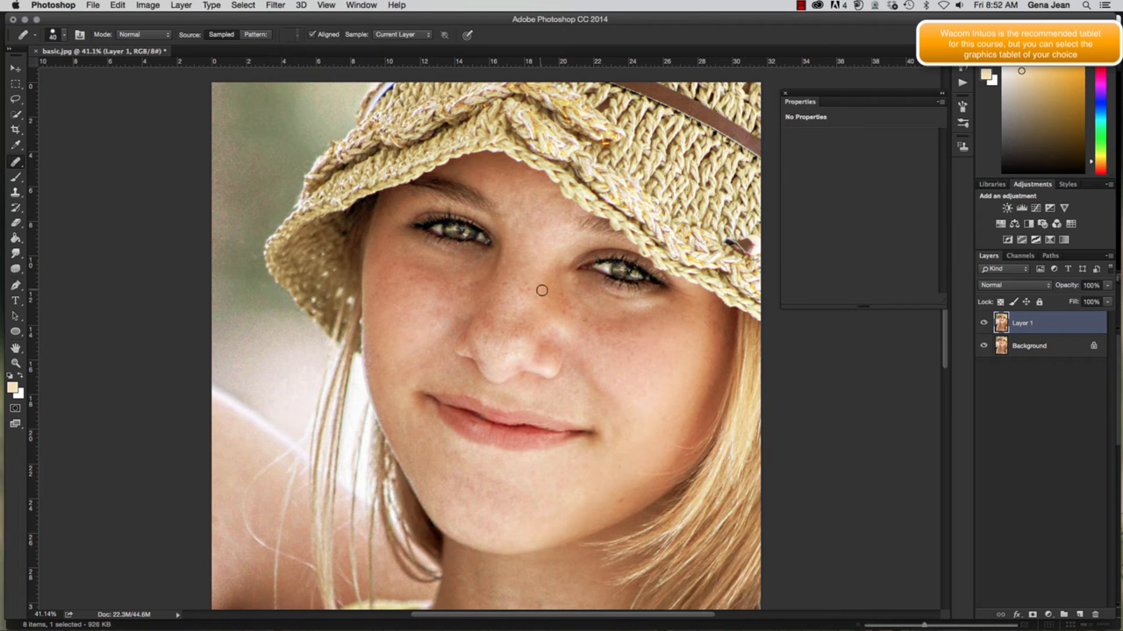
Step: Set the Healing Brush size to 50 and paint sampled clean skin over the freckles on the image's left cheek
{"action": "key", "text": "bracketright"}
{"action": "mouse_move", "coordinate": [412, 303]}
{"action": "left_mouse_down"}
{"action": "mouse_move", "coordinate": [435, 303]}
{"action": "mouse_move", "coordinate": [421, 301]}
{"action": "mouse_move", "coordinate": [426, 321]}
{"action": "left_mouse_up"}
{"action": "mouse_move", "coordinate": [436, 312]}
{"action": "left_mouse_down"}
{"action": "mouse_move", "coordinate": [446, 319]}
{"action": "mouse_move", "coordinate": [438, 295]}
{"action": "mouse_move", "coordinate": [407, 296]}
{"action": "mouse_move", "coordinate": [441, 290]}
{"action": "mouse_move", "coordinate": [441, 304]}
{"action": "mouse_move", "coordinate": [452, 286]}
{"action": "mouse_move", "coordinate": [428, 296]}
{"action": "mouse_move", "coordinate": [431, 281]}
{"action": "mouse_move", "coordinate": [442, 289]}
{"action": "mouse_move", "coordinate": [418, 295]}
{"action": "left_mouse_up"}
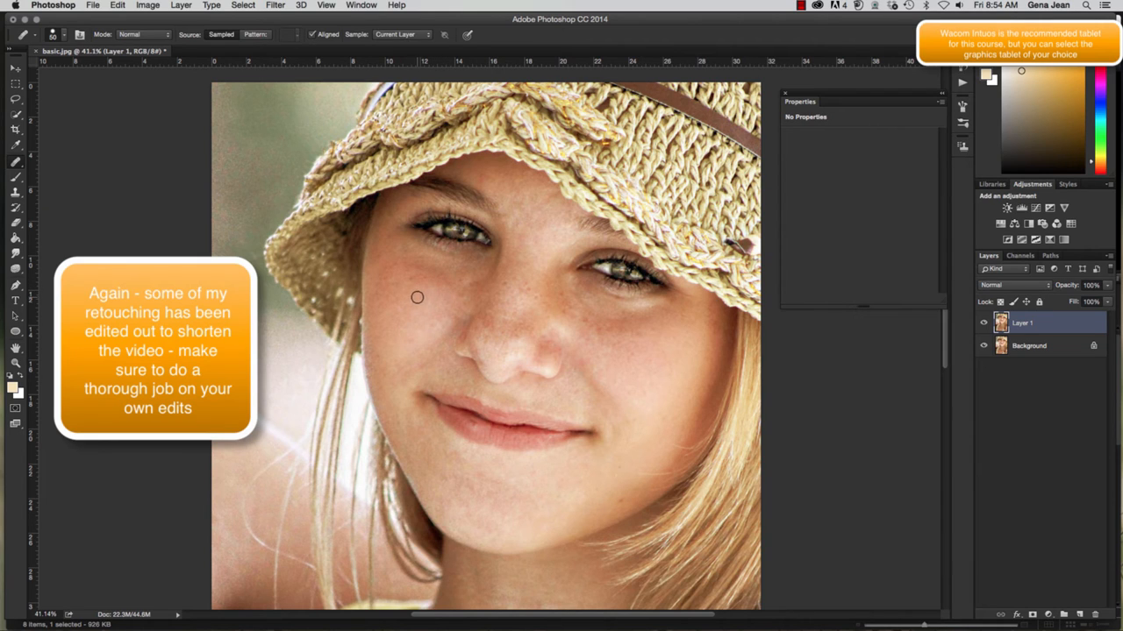
{"action": "left_click", "coordinate": [418, 295], "text": "alt"}
{"action": "mouse_move", "coordinate": [414, 291]}
{"action": "left_mouse_down"}
{"action": "mouse_move", "coordinate": [421, 263]}
{"action": "mouse_move", "coordinate": [459, 278]}
{"action": "left_mouse_up"}
Step: Activate the Patch tool and patch the freckled areas along the nose bridge with nearby clean skin
{"action": "left_click", "coordinate": [15, 163]}
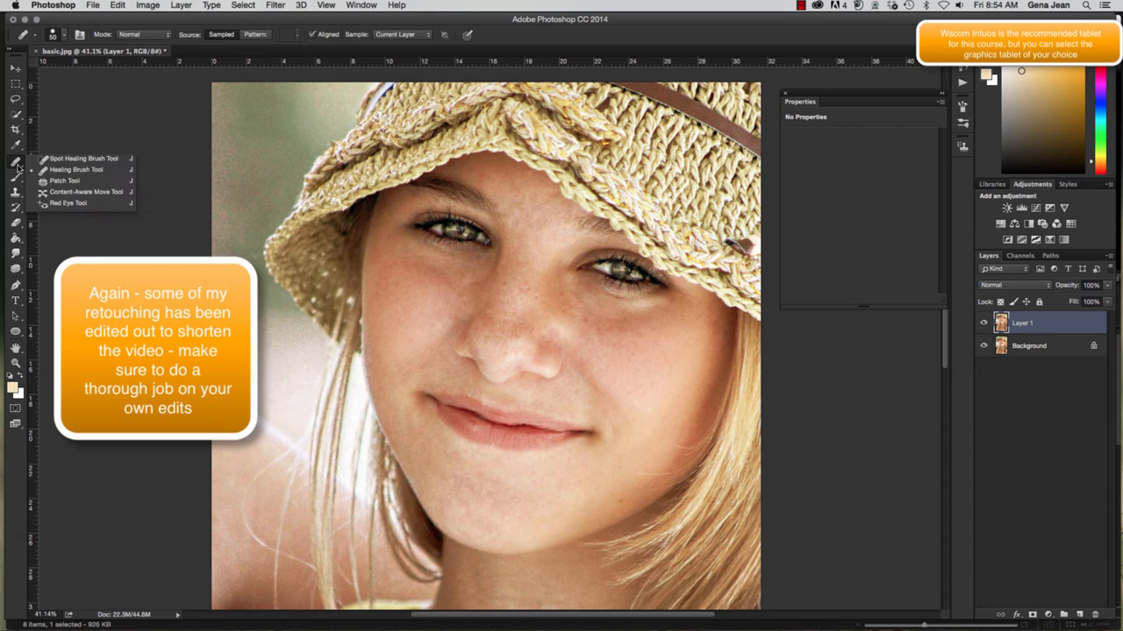
{"action": "left_click", "coordinate": [58, 180]}
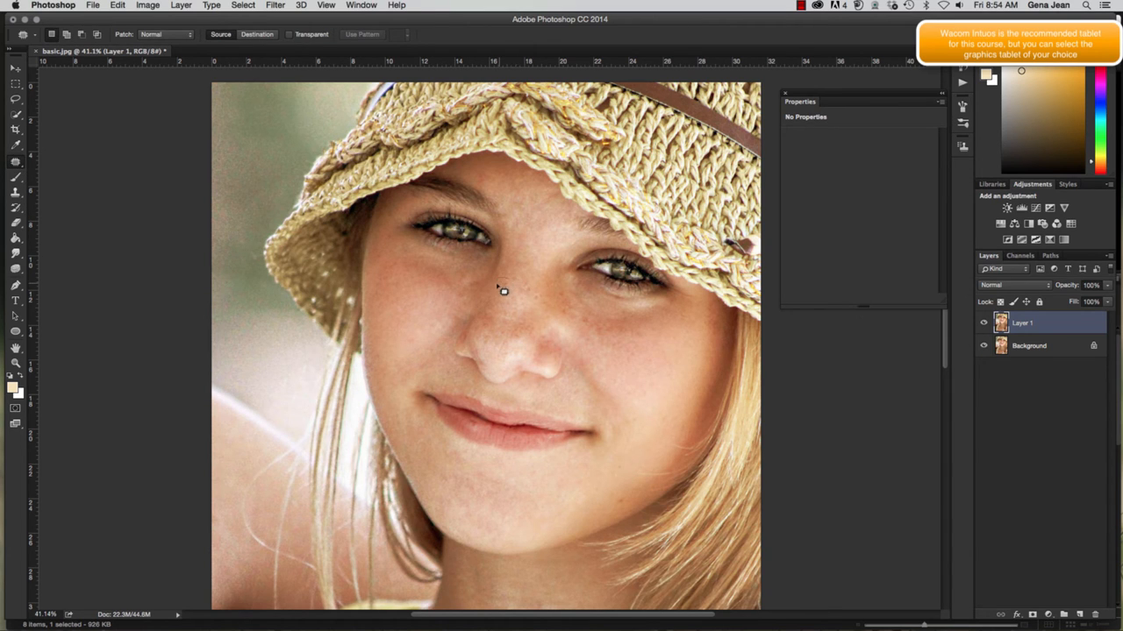
{"action": "mouse_move", "coordinate": [507, 281]}
{"action": "left_mouse_down"}
{"action": "mouse_move", "coordinate": [512, 296]}
{"action": "mouse_move", "coordinate": [523, 293]}
{"action": "mouse_move", "coordinate": [535, 262]}
{"action": "left_mouse_up"}
{"action": "key", "text": "ctrl+d"}
{"action": "mouse_move", "coordinate": [526, 278]}
{"action": "left_mouse_down"}
{"action": "mouse_move", "coordinate": [514, 283]}
{"action": "mouse_move", "coordinate": [526, 288]}
{"action": "mouse_move", "coordinate": [531, 260]}
{"action": "mouse_move", "coordinate": [526, 296]}
{"action": "mouse_move", "coordinate": [536, 308]}
{"action": "mouse_move", "coordinate": [551, 301]}
{"action": "mouse_move", "coordinate": [545, 291]}
{"action": "mouse_move", "coordinate": [561, 321]}
{"action": "mouse_move", "coordinate": [549, 323]}
{"action": "mouse_move", "coordinate": [533, 295]}
{"action": "left_mouse_up"}
{"action": "key", "text": "ctrl+d"}
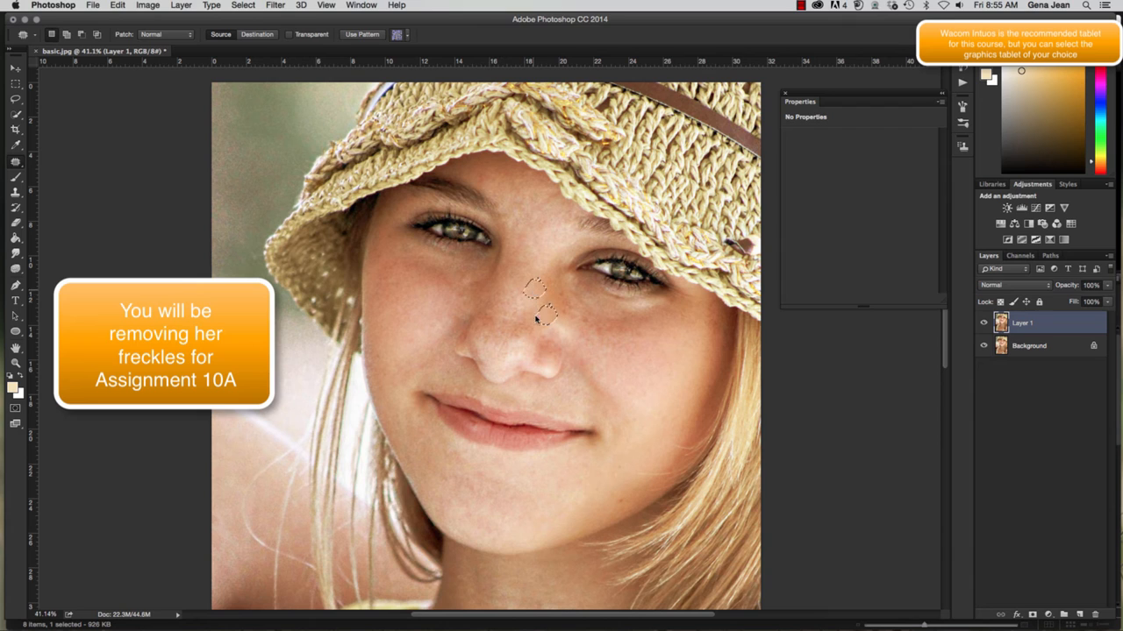
{"action": "left_click", "coordinate": [558, 325]}
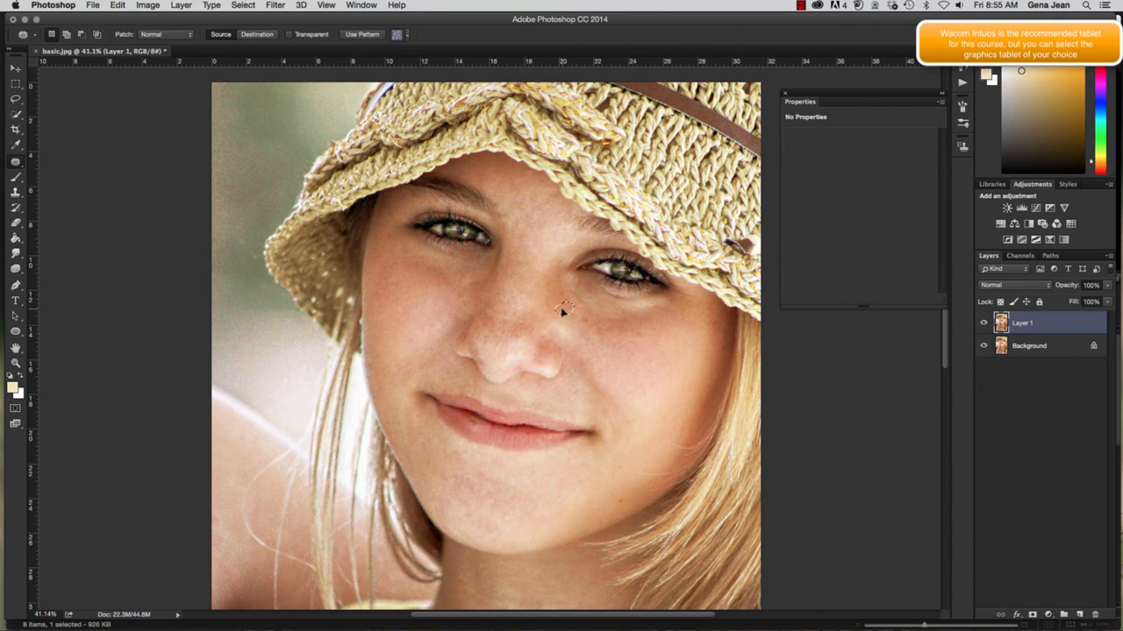
Step: Patch the remaining freckles on the side of the nose and the adjoining cheek, clearing the selection when finished
{"action": "mouse_move", "coordinate": [554, 292]}
{"action": "left_mouse_down"}
{"action": "mouse_move", "coordinate": [568, 300]}
{"action": "mouse_move", "coordinate": [546, 296]}
{"action": "left_mouse_up"}
{"action": "left_click", "coordinate": [587, 332]}
{"action": "mouse_move", "coordinate": [587, 333]}
{"action": "left_mouse_down"}
{"action": "mouse_move", "coordinate": [601, 326]}
{"action": "mouse_move", "coordinate": [550, 318]}
{"action": "mouse_move", "coordinate": [589, 348]}
{"action": "mouse_move", "coordinate": [594, 333]}
{"action": "mouse_move", "coordinate": [584, 348]}
{"action": "mouse_move", "coordinate": [598, 334]}
{"action": "mouse_move", "coordinate": [570, 326]}
{"action": "mouse_move", "coordinate": [614, 327]}
{"action": "left_mouse_up"}
{"action": "mouse_move", "coordinate": [506, 334]}
{"action": "left_mouse_down"}
{"action": "mouse_move", "coordinate": [514, 304]}
{"action": "mouse_move", "coordinate": [520, 317]}
{"action": "mouse_move", "coordinate": [532, 308]}
{"action": "mouse_move", "coordinate": [518, 296]}
{"action": "mouse_move", "coordinate": [525, 313]}
{"action": "mouse_move", "coordinate": [518, 296]}
{"action": "mouse_move", "coordinate": [536, 304]}
{"action": "mouse_move", "coordinate": [501, 319]}
{"action": "mouse_move", "coordinate": [514, 296]}
{"action": "left_mouse_up"}
{"action": "left_click", "coordinate": [516, 295]}
{"action": "mouse_move", "coordinate": [564, 310]}
{"action": "left_mouse_down"}
{"action": "mouse_move", "coordinate": [549, 299]}
{"action": "mouse_move", "coordinate": [551, 317]}
{"action": "mouse_move", "coordinate": [561, 296]}
{"action": "mouse_move", "coordinate": [547, 314]}
{"action": "mouse_move", "coordinate": [567, 325]}
{"action": "mouse_move", "coordinate": [548, 280]}
{"action": "left_mouse_up"}
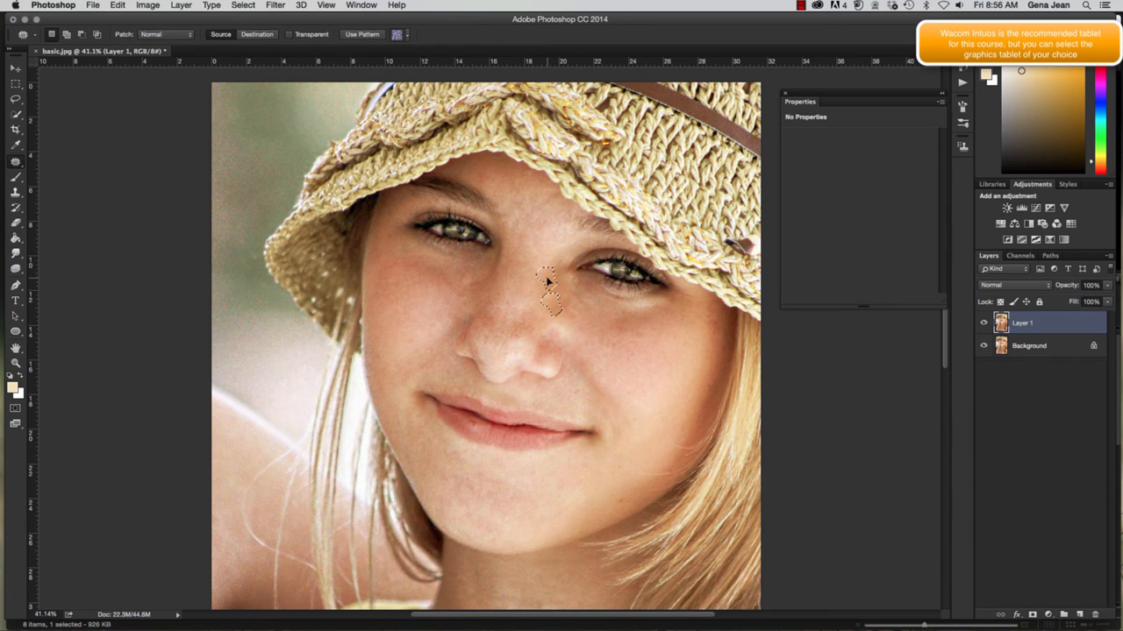
{"action": "left_click", "coordinate": [576, 323]}
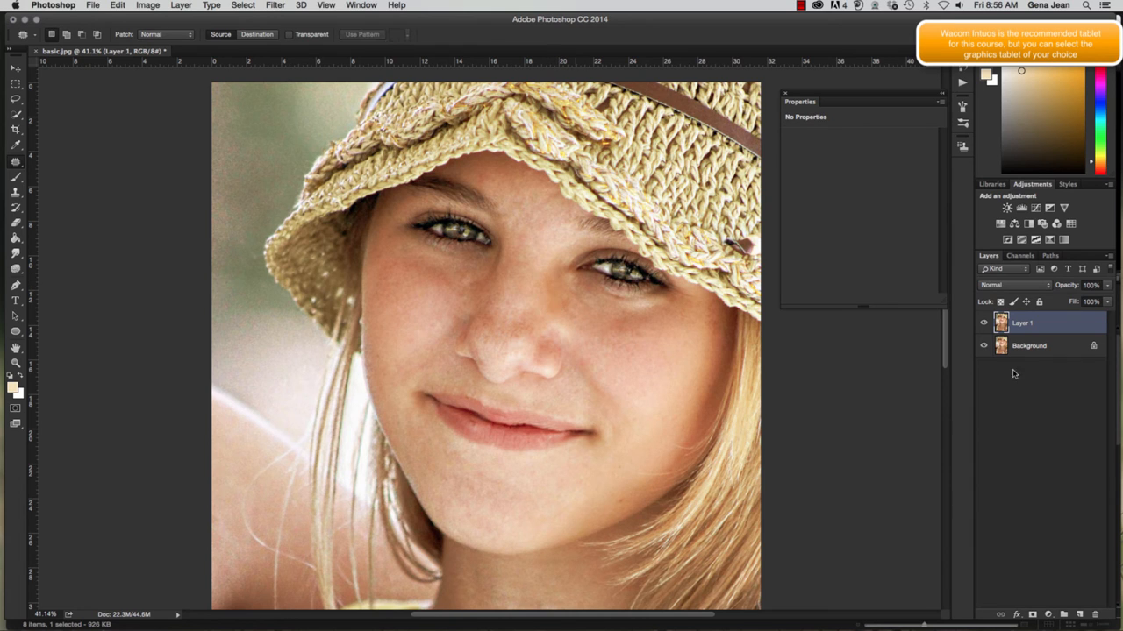
Step: Toggle the visibility of Layer 1 several times to compare the retouched skin with the original portrait
{"action": "left_click", "coordinate": [983, 324]}
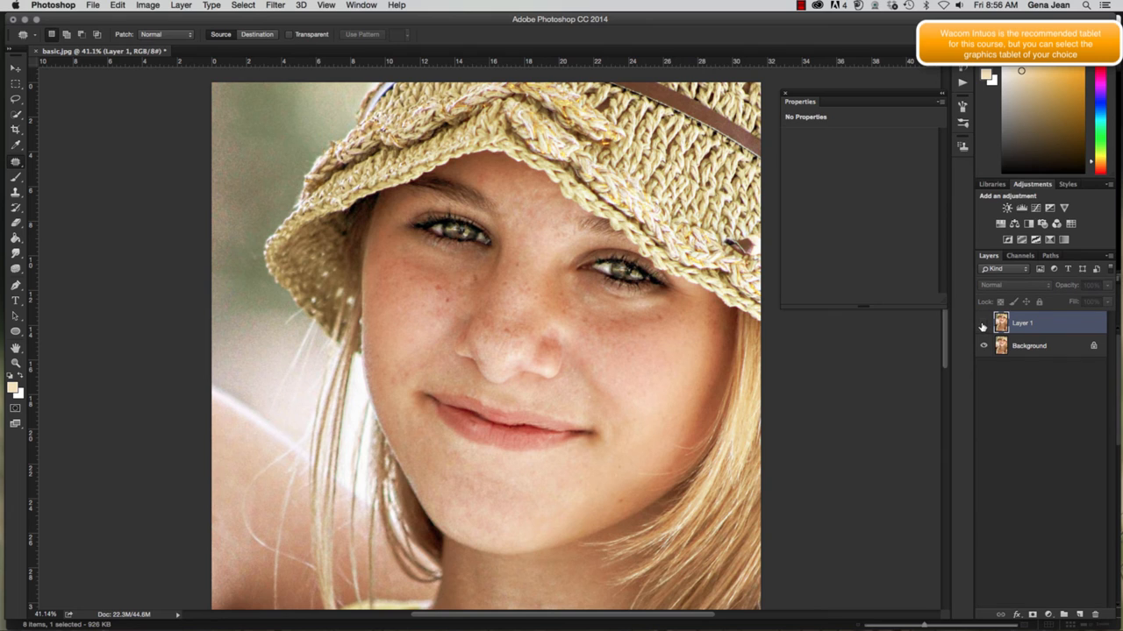
{"action": "left_click", "coordinate": [983, 325]}
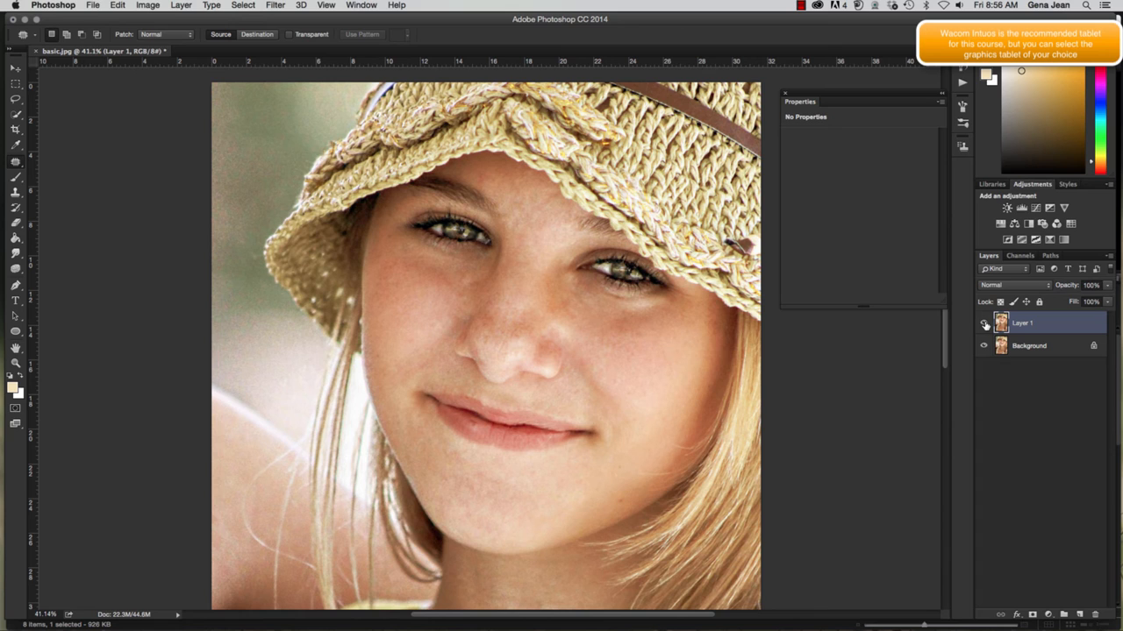
{"action": "left_click", "coordinate": [983, 323]}
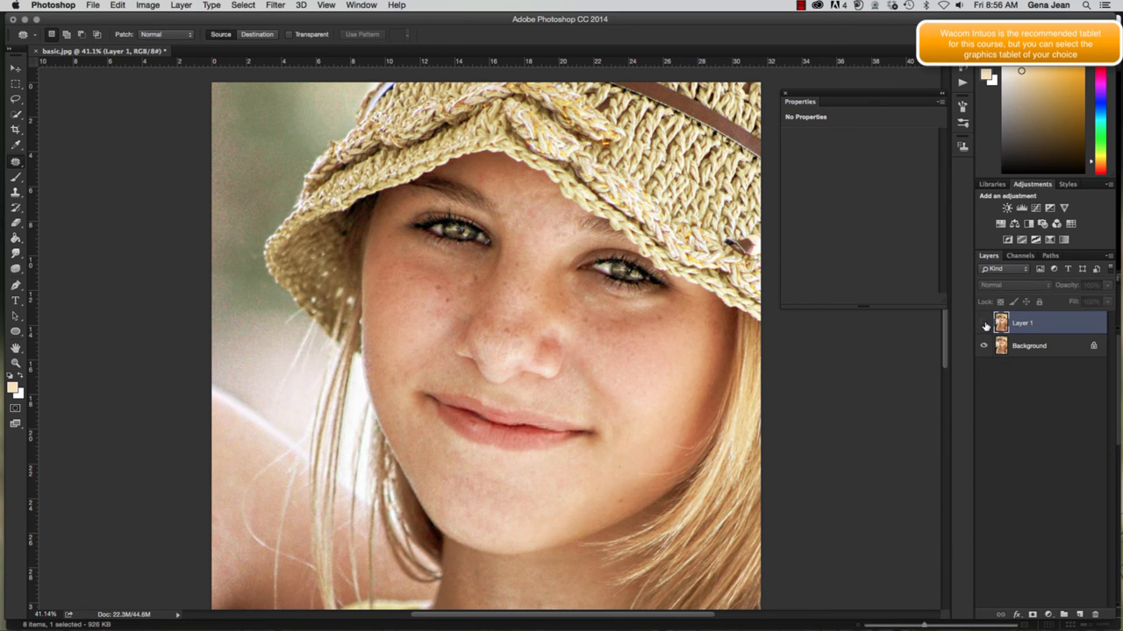
{"action": "left_click", "coordinate": [983, 324]}
{"action": "left_click", "coordinate": [984, 324]}
{"action": "left_click", "coordinate": [983, 324]}
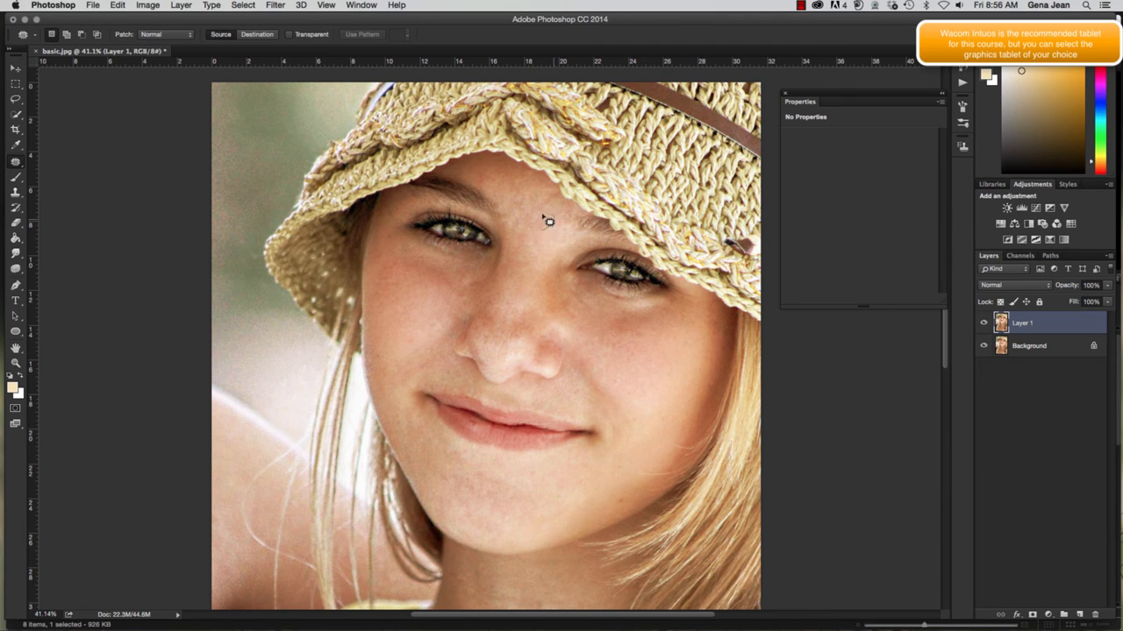
Step: Patch the blemishes between the eyebrows and on the forehead with nearby clean skin, clearing the selection after each patch
{"action": "left_click_drag", "start_coordinate": [548, 221], "coordinate": [547, 219]}
{"action": "key", "text": "super+d"}
{"action": "mouse_move", "coordinate": [539, 214]}
{"action": "left_mouse_down"}
{"action": "mouse_move", "coordinate": [541, 190]}
{"action": "mouse_move", "coordinate": [518, 211]}
{"action": "mouse_move", "coordinate": [531, 205]}
{"action": "mouse_move", "coordinate": [534, 253]}
{"action": "mouse_move", "coordinate": [543, 235]}
{"action": "left_mouse_up"}
{"action": "key", "text": "super+d"}
{"action": "left_click_drag", "start_coordinate": [541, 229], "coordinate": [514, 247]}
{"action": "mouse_move", "coordinate": [534, 239]}
{"action": "left_mouse_down"}
{"action": "mouse_move", "coordinate": [544, 263]}
{"action": "mouse_move", "coordinate": [526, 213]}
{"action": "mouse_move", "coordinate": [533, 233]}
{"action": "left_mouse_up"}
{"action": "key", "text": "ctrl+d"}
{"action": "key", "text": "ctrl+d"}
{"action": "left_click_drag", "start_coordinate": [495, 180], "coordinate": [493, 181]}
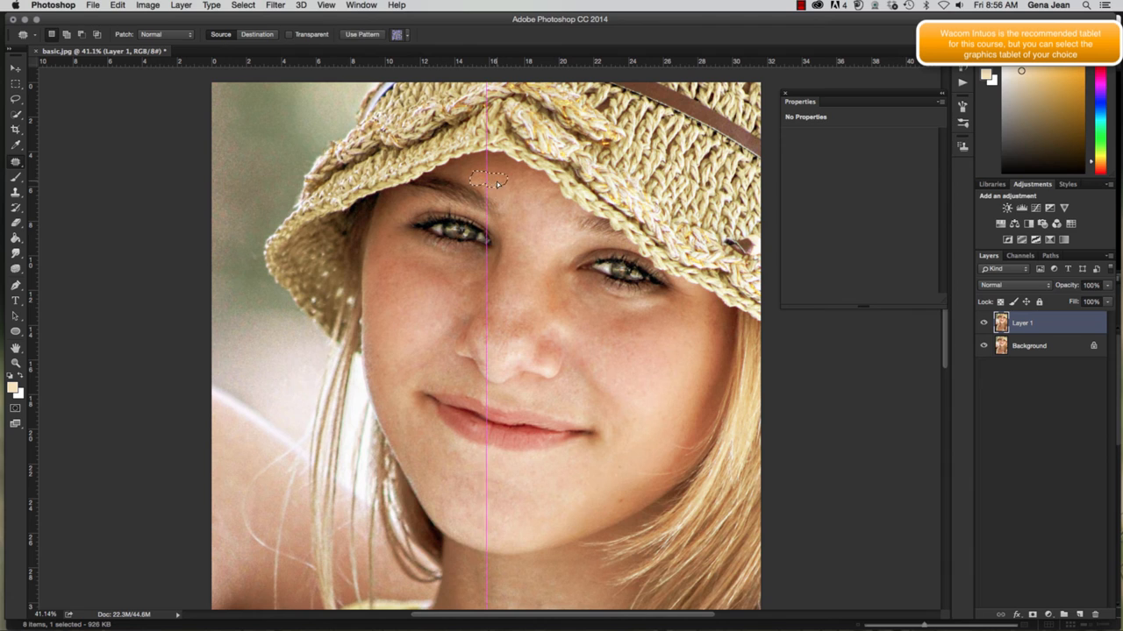
{"action": "key", "text": "ctrl+d"}
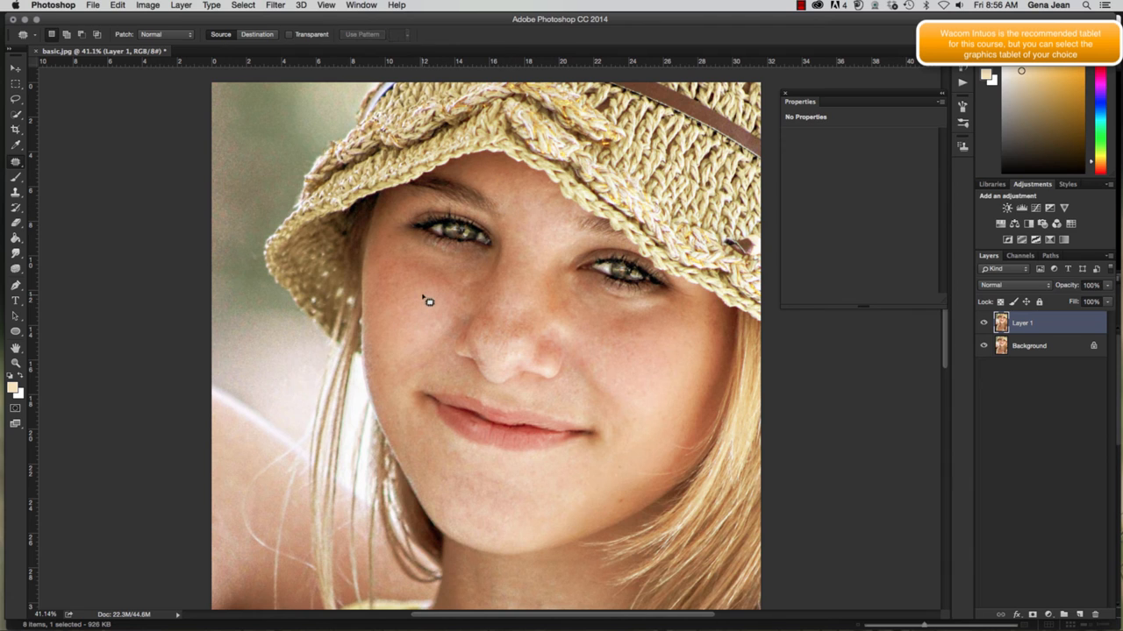
Step: Patch the remaining flaws around the nose, mouth and lower part of the image's left cheek, clearing each selection
{"action": "mouse_move", "coordinate": [512, 339]}
{"action": "left_mouse_down"}
{"action": "mouse_move", "coordinate": [521, 326]}
{"action": "mouse_move", "coordinate": [509, 313]}
{"action": "mouse_move", "coordinate": [530, 340]}
{"action": "mouse_move", "coordinate": [541, 324]}
{"action": "mouse_move", "coordinate": [530, 338]}
{"action": "mouse_move", "coordinate": [579, 379]}
{"action": "mouse_move", "coordinate": [581, 371]}
{"action": "mouse_move", "coordinate": [593, 433]}
{"action": "left_mouse_up"}
{"action": "key", "text": "ctrl+d"}
{"action": "key", "text": "ctrl+d"}
{"action": "key", "text": "ctrl+d"}
{"action": "key", "text": "ctrl+d"}
{"action": "mouse_move", "coordinate": [423, 358]}
{"action": "left_mouse_down"}
{"action": "mouse_move", "coordinate": [446, 346]}
{"action": "mouse_move", "coordinate": [431, 362]}
{"action": "mouse_move", "coordinate": [413, 339]}
{"action": "mouse_move", "coordinate": [426, 368]}
{"action": "left_mouse_up"}
{"action": "key", "text": "ctrl+d"}
Step: Activate the Spot Healing Brush with Proximity Match and heal the remaining spots on the nose and beside the nose bridge
{"action": "key", "text": "shift+j"}
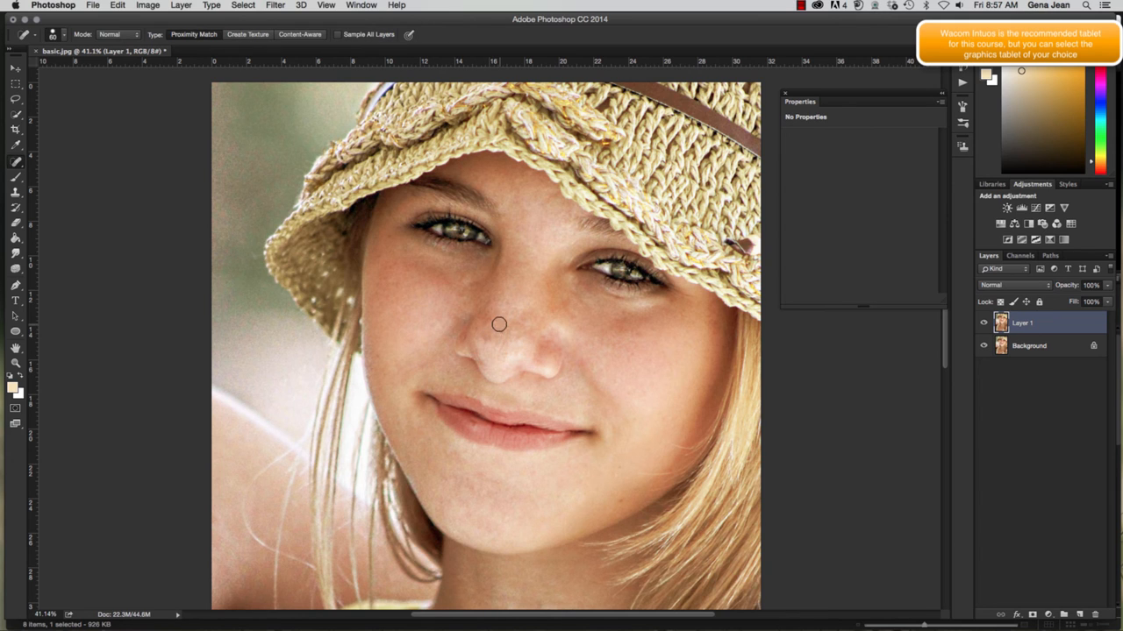
{"action": "left_click_drag", "start_coordinate": [499, 324], "coordinate": [496, 326]}
{"action": "left_click", "coordinate": [465, 281]}
{"action": "left_click_drag", "start_coordinate": [472, 282], "coordinate": [471, 283]}
Step: Activate the Patch tool and patch the creases on the image's left half of the lower lip, clearing each selection
{"action": "mouse_move", "coordinate": [15, 163]}
{"action": "left_mouse_down"}
{"action": "mouse_move", "coordinate": [61, 172]}
{"action": "mouse_move", "coordinate": [63, 184]}
{"action": "left_mouse_up"}
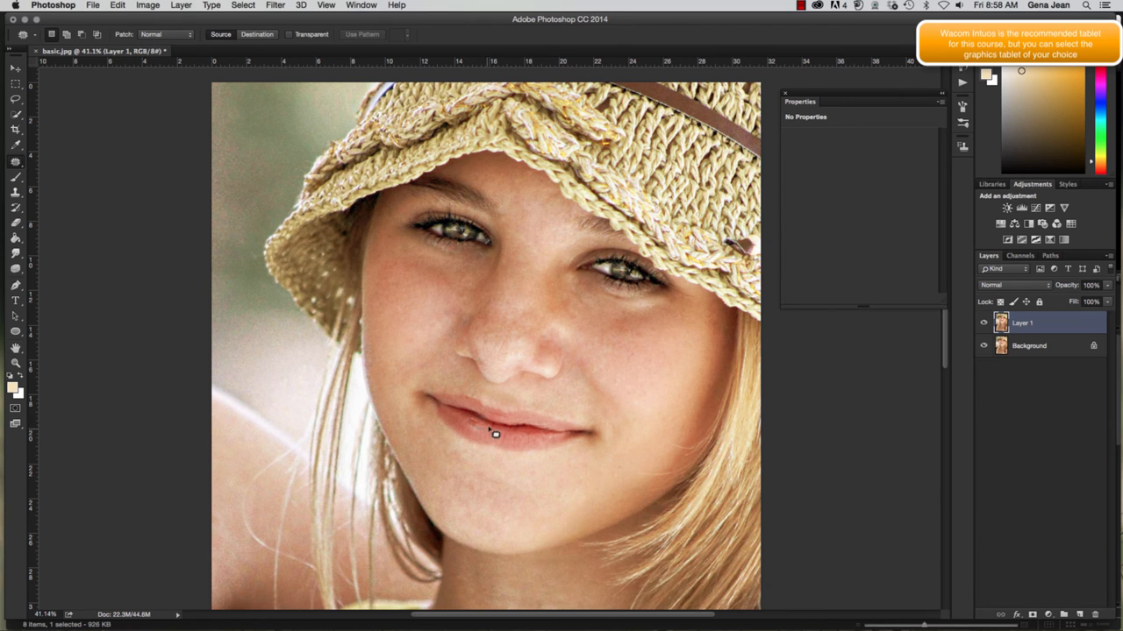
{"action": "mouse_move", "coordinate": [490, 434]}
{"action": "left_mouse_down"}
{"action": "mouse_move", "coordinate": [465, 420]}
{"action": "mouse_move", "coordinate": [469, 438]}
{"action": "left_mouse_up"}
{"action": "key", "text": "super+d"}
{"action": "mouse_move", "coordinate": [488, 432]}
{"action": "left_mouse_down"}
{"action": "mouse_move", "coordinate": [457, 417]}
{"action": "mouse_move", "coordinate": [481, 430]}
{"action": "left_mouse_up"}
{"action": "key", "text": "super+d"}
{"action": "mouse_move", "coordinate": [487, 444]}
{"action": "left_mouse_down"}
{"action": "mouse_move", "coordinate": [494, 433]}
{"action": "mouse_move", "coordinate": [506, 451]}
{"action": "left_mouse_up"}
{"action": "key", "text": "super+d"}
Step: Patch the creases along the middle and the image's right part of the lower lip, clearing each selection
{"action": "mouse_move", "coordinate": [508, 452]}
{"action": "left_mouse_down"}
{"action": "mouse_move", "coordinate": [501, 430]}
{"action": "mouse_move", "coordinate": [525, 456]}
{"action": "mouse_move", "coordinate": [537, 445]}
{"action": "left_mouse_up"}
{"action": "key", "text": "super+d"}
{"action": "key", "text": "super+d"}
{"action": "left_click_drag", "start_coordinate": [518, 448], "coordinate": [524, 447]}
{"action": "key", "text": "super+d"}
{"action": "left_click_drag", "start_coordinate": [526, 435], "coordinate": [511, 429]}
{"action": "key", "text": "super+d"}
Step: Compare the patched lips and skin with the original by hiding and showing Layer 1
{"action": "left_click", "coordinate": [984, 324]}
{"action": "left_click", "coordinate": [986, 325]}
{"action": "left_click", "coordinate": [985, 325]}
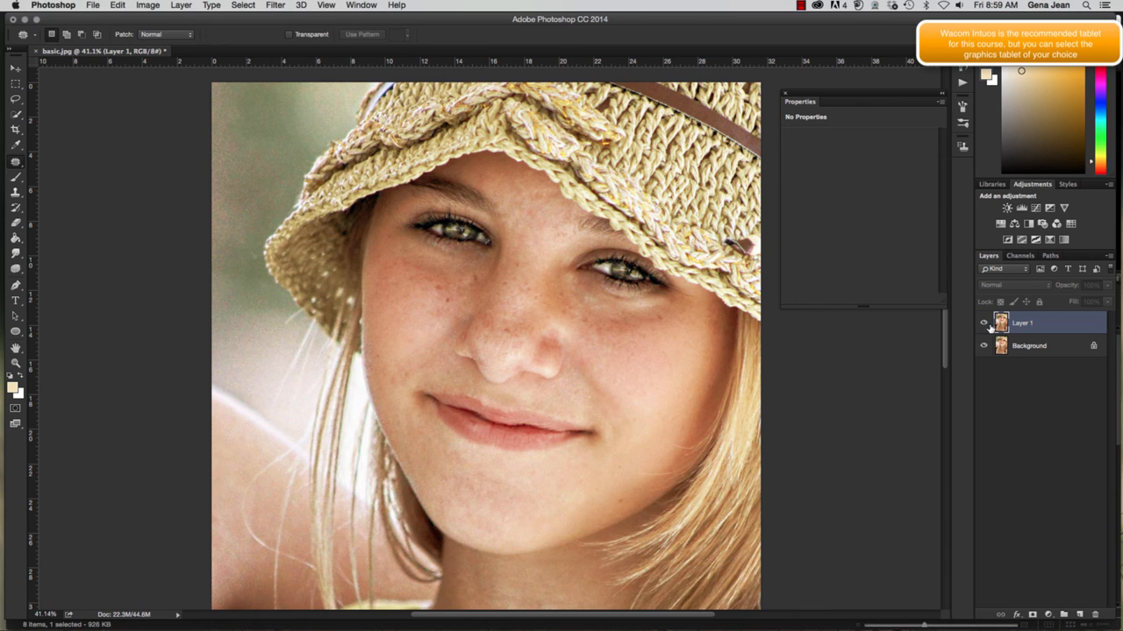
{"action": "left_click", "coordinate": [986, 324]}
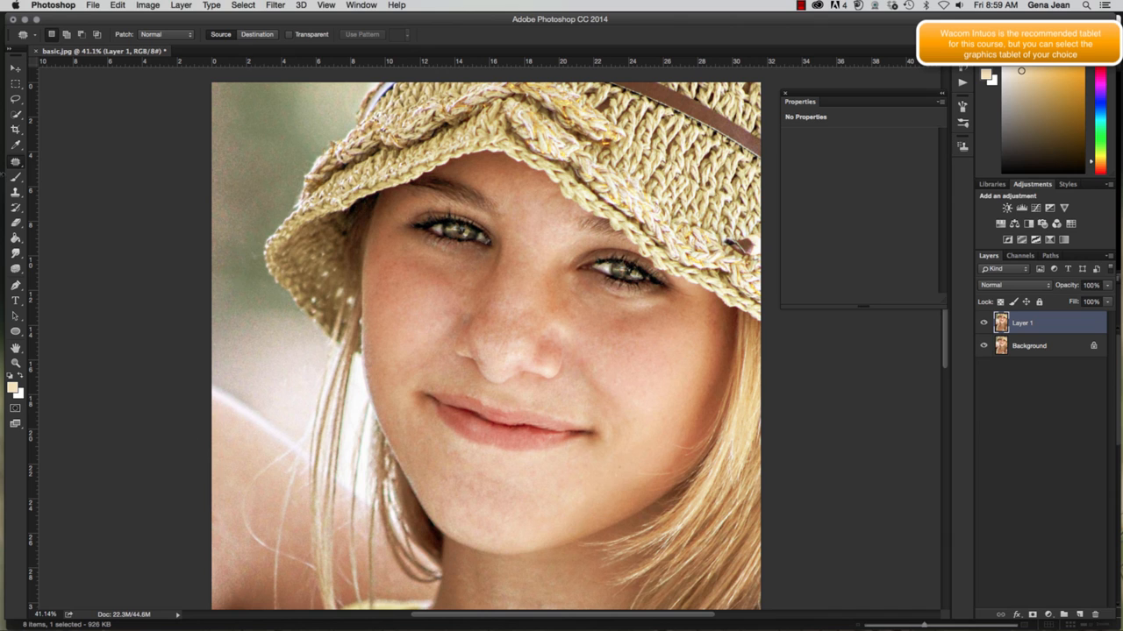
Step: Activate the Spot Healing Brush with Content-Aware type and paint away the stray hairs across the shoulder
{"action": "right_click", "coordinate": [14, 163]}
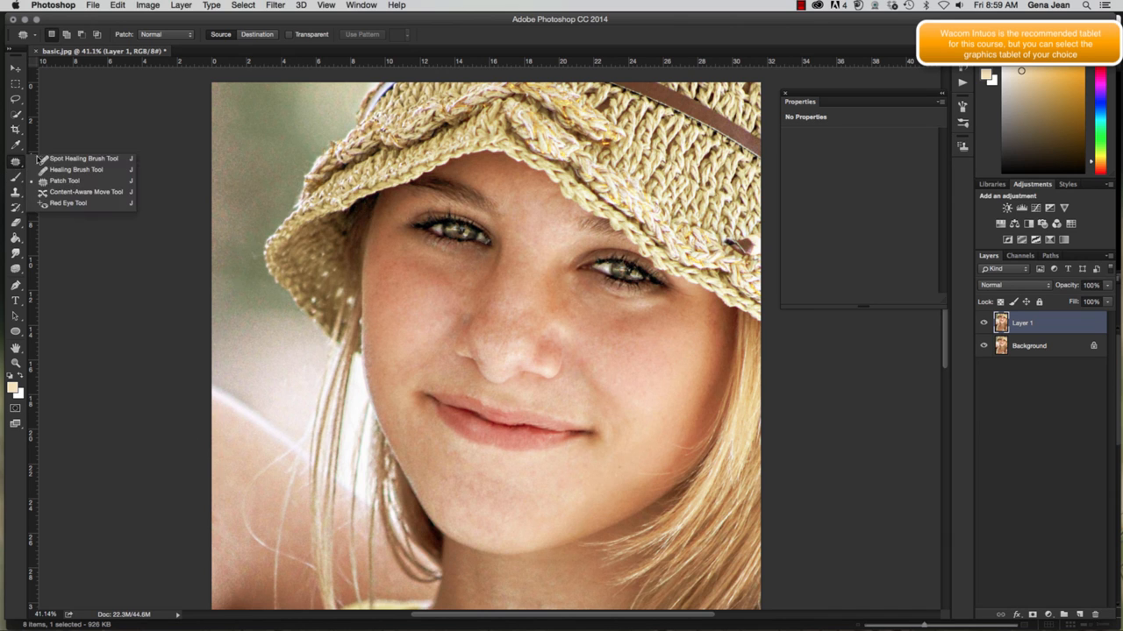
{"action": "left_click", "coordinate": [97, 160]}
{"action": "left_click", "coordinate": [307, 37]}
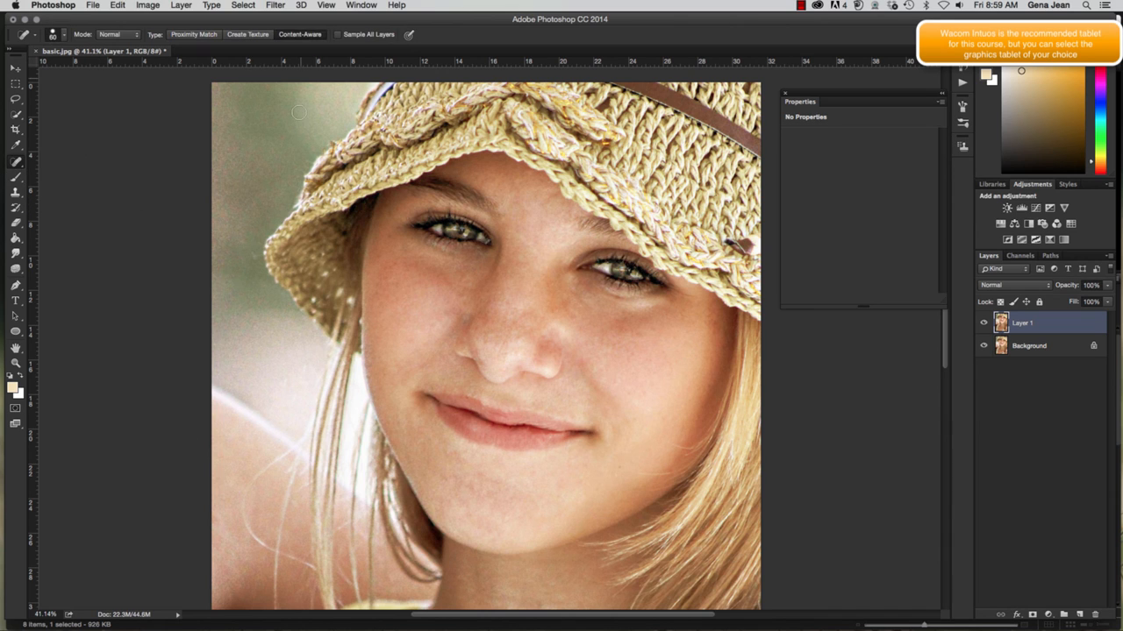
{"action": "mouse_move", "coordinate": [275, 460]}
{"action": "left_mouse_down"}
{"action": "mouse_move", "coordinate": [252, 478]}
{"action": "mouse_move", "coordinate": [263, 542]}
{"action": "mouse_move", "coordinate": [238, 508]}
{"action": "mouse_move", "coordinate": [247, 522]}
{"action": "left_mouse_up"}
{"action": "left_click_drag", "start_coordinate": [277, 459], "coordinate": [288, 452]}
{"action": "left_click_drag", "start_coordinate": [286, 555], "coordinate": [309, 567]}
{"action": "mouse_move", "coordinate": [282, 501]}
{"action": "left_mouse_down"}
{"action": "mouse_move", "coordinate": [274, 545]}
{"action": "mouse_move", "coordinate": [293, 462]}
{"action": "mouse_move", "coordinate": [288, 487]}
{"action": "mouse_move", "coordinate": [299, 475]}
{"action": "mouse_move", "coordinate": [302, 490]}
{"action": "mouse_move", "coordinate": [287, 552]}
{"action": "mouse_move", "coordinate": [311, 566]}
{"action": "mouse_move", "coordinate": [298, 556]}
{"action": "mouse_move", "coordinate": [309, 605]}
{"action": "left_mouse_up"}
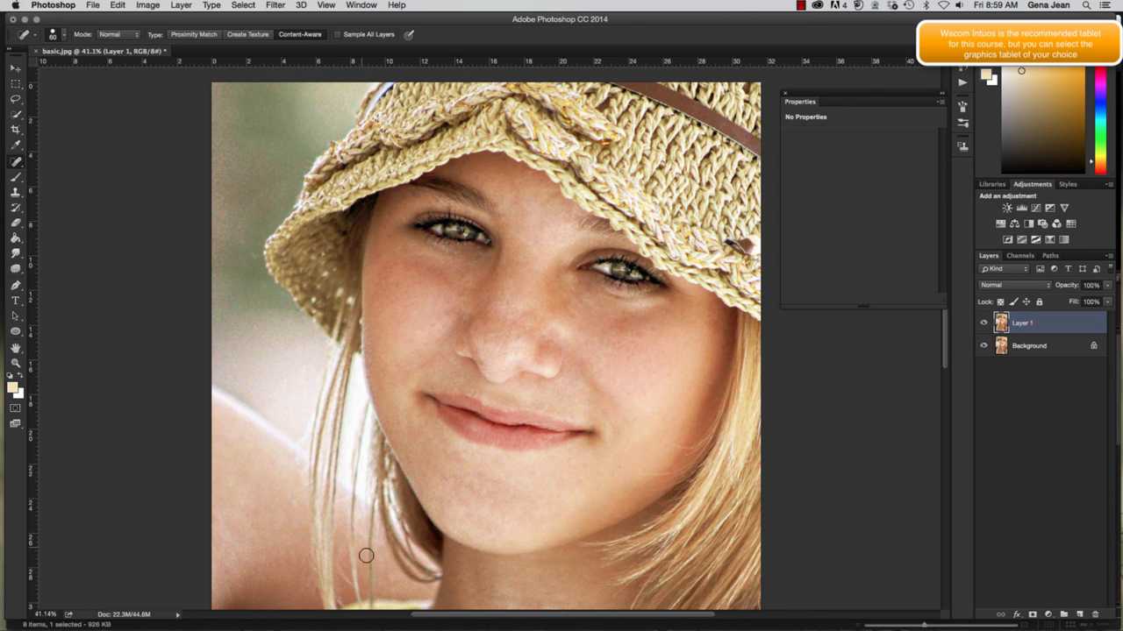
Step: Paint away the remaining stray hairs around the long strands beside the neck and against the background
{"action": "left_click_drag", "start_coordinate": [340, 540], "coordinate": [352, 584]}
{"action": "left_click_drag", "start_coordinate": [304, 431], "coordinate": [305, 440]}
{"action": "left_click_drag", "start_coordinate": [289, 494], "coordinate": [298, 510]}
{"action": "left_click_drag", "start_coordinate": [308, 358], "coordinate": [307, 366]}
{"action": "left_click_drag", "start_coordinate": [344, 588], "coordinate": [339, 542]}
Step: Hide and show Layer 1 to compare the stray-hair removal with the original photo
{"action": "left_click", "coordinate": [983, 324]}
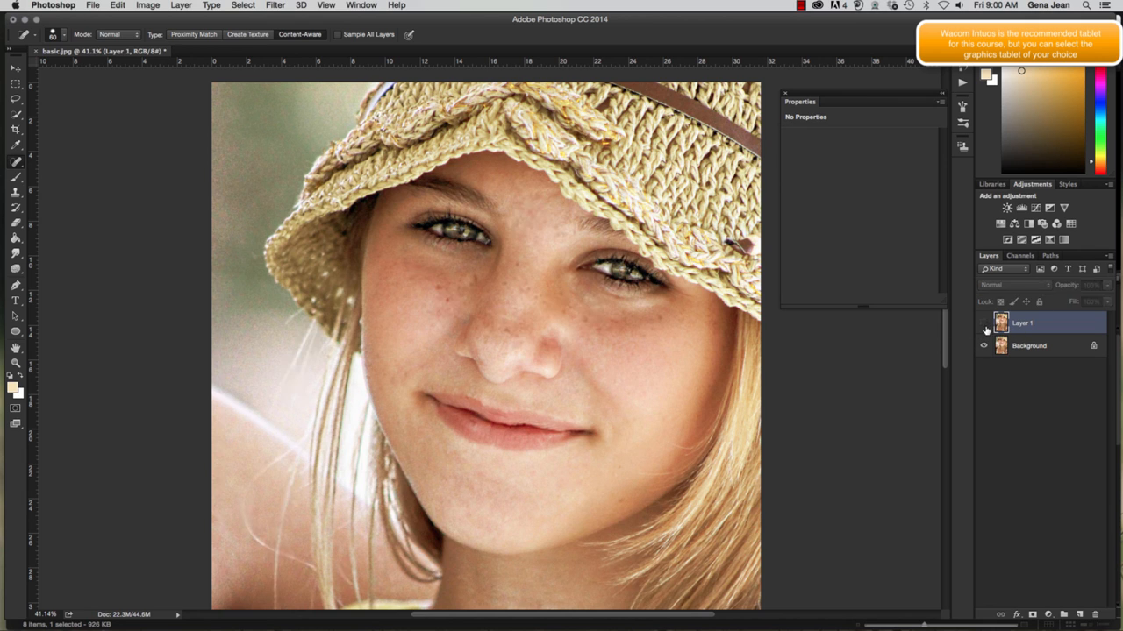
{"action": "left_click", "coordinate": [984, 324]}
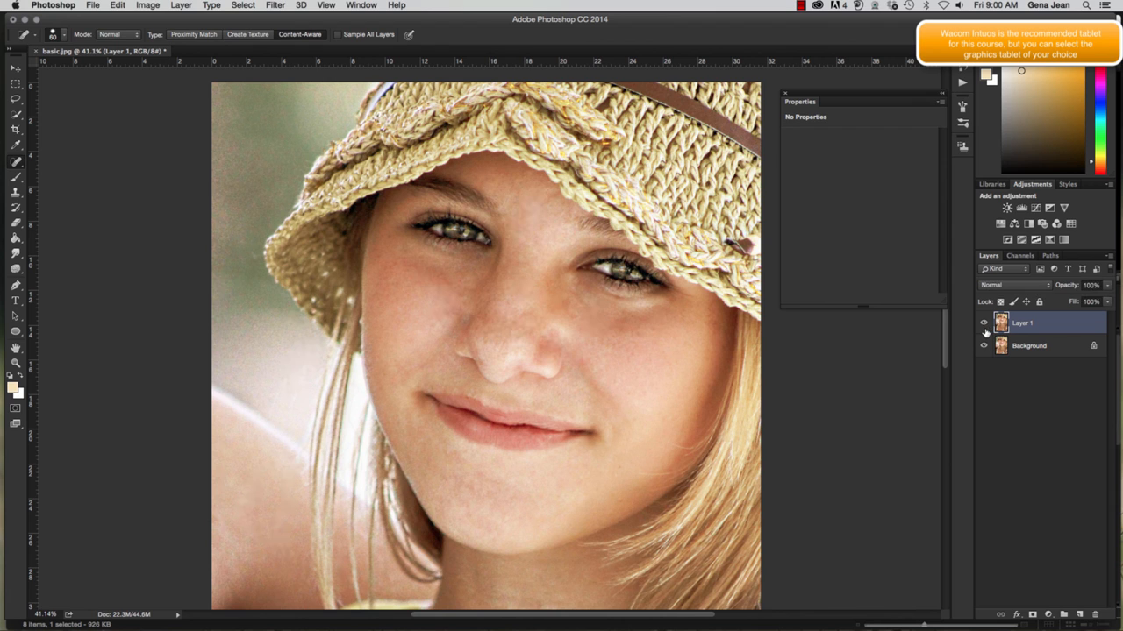
{"action": "left_click", "coordinate": [984, 324]}
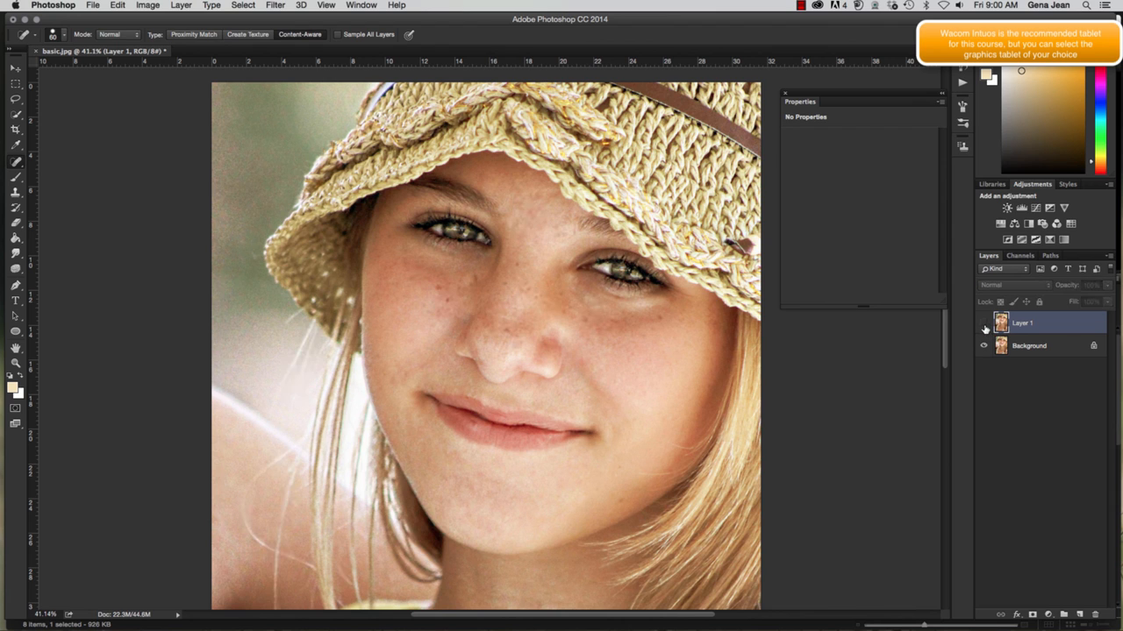
{"action": "left_click", "coordinate": [984, 324]}
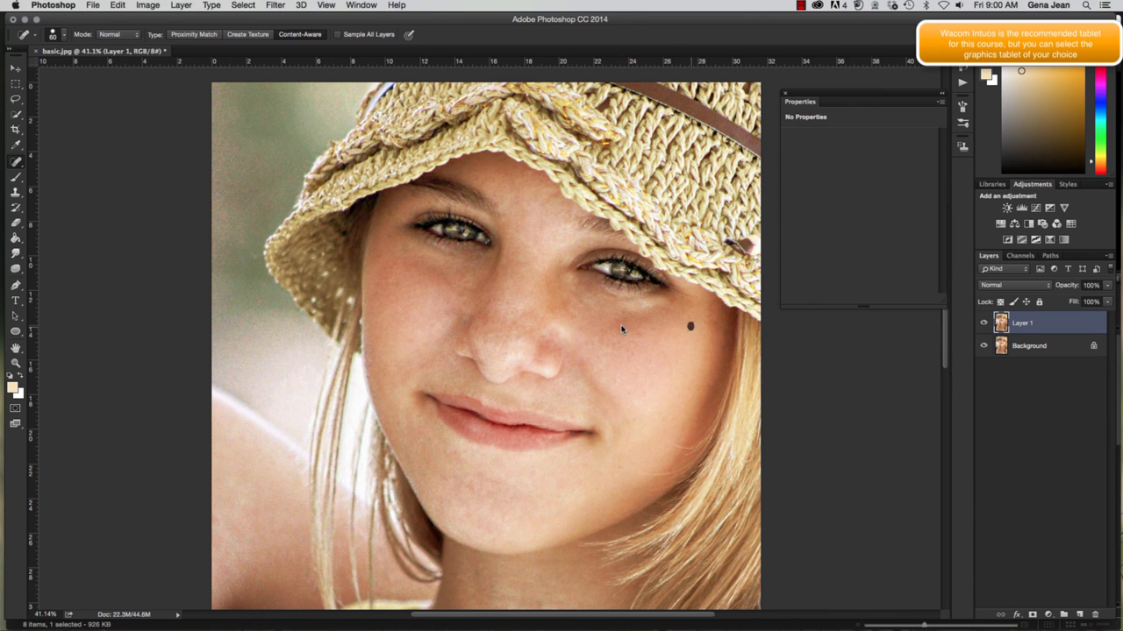
Step: Undo the last spot-healing dab on the image's right cheek
{"action": "key", "text": "ctrl+z"}
{"action": "key", "text": "ctrl+z"}
{"action": "key", "text": "ctrl+z"}
{"action": "key", "text": "ctrl+z"}
Step: Spot-heal the blemish on the tip of the nose and the small spots across the forehead and between the eyebrows
{"action": "left_click", "coordinate": [552, 351]}
{"action": "left_click", "coordinate": [555, 185]}
{"action": "left_click", "coordinate": [521, 200]}
{"action": "left_click", "coordinate": [519, 181]}
{"action": "left_click", "coordinate": [515, 193]}
{"action": "left_click_drag", "start_coordinate": [564, 230], "coordinate": [562, 217]}
{"action": "left_click", "coordinate": [575, 242]}
{"action": "left_click", "coordinate": [538, 222]}
Step: Spot-heal the remaining small spots on the nose, just below it and on the adjoining cheek
{"action": "left_click", "coordinate": [478, 352]}
{"action": "left_click", "coordinate": [521, 365]}
{"action": "left_click", "coordinate": [538, 380]}
{"action": "left_click", "coordinate": [453, 309]}
{"action": "left_click", "coordinate": [480, 328]}
Step: Toggle the visibility of Layer 1 repeatedly to review the finished retouch against the original portrait
{"action": "left_click", "coordinate": [985, 325]}
{"action": "left_click", "coordinate": [985, 325]}
{"action": "left_click", "coordinate": [985, 325]}
{"action": "left_click", "coordinate": [984, 326]}
{"action": "left_click", "coordinate": [985, 325]}
{"action": "left_click", "coordinate": [985, 327]}
{"action": "left_click", "coordinate": [985, 326]}
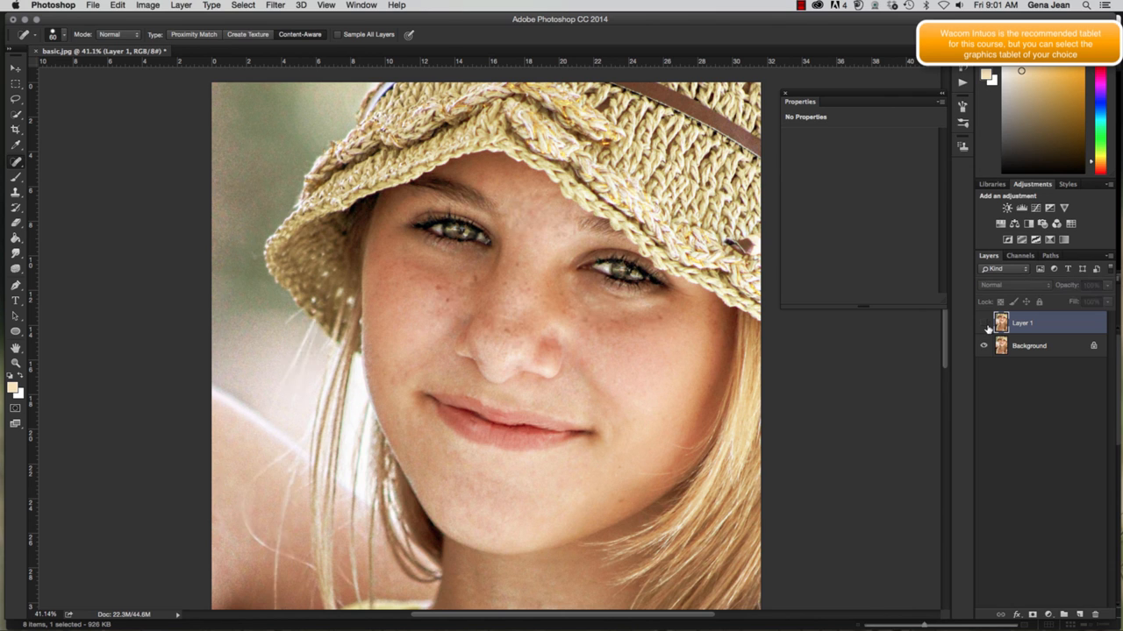
{"action": "left_click", "coordinate": [985, 326]}
{"action": "left_click", "coordinate": [985, 325]}
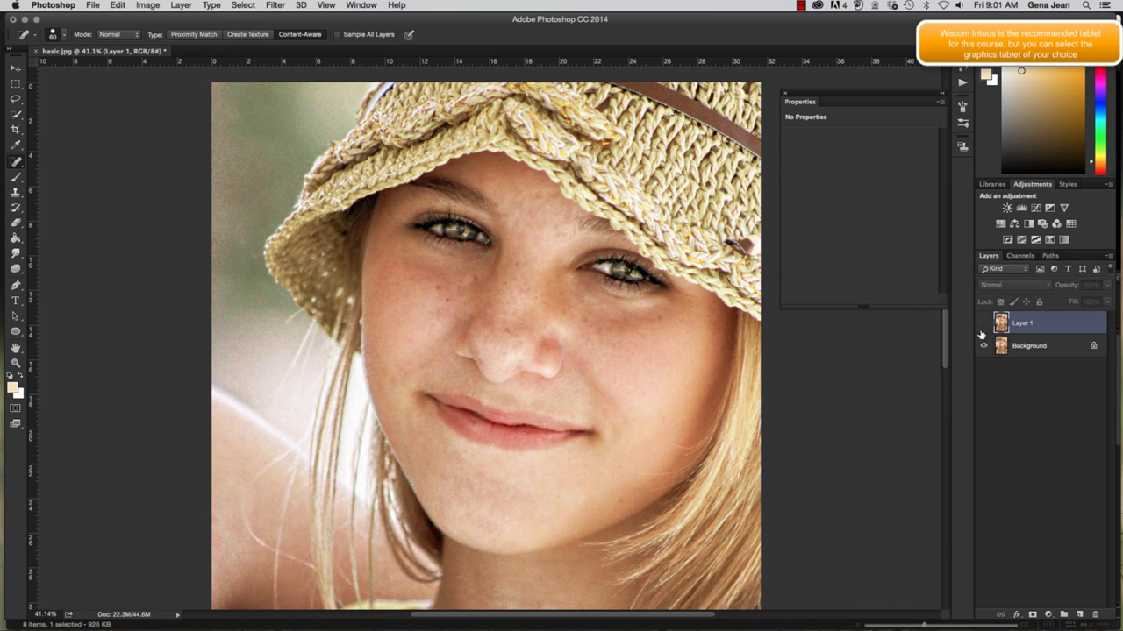